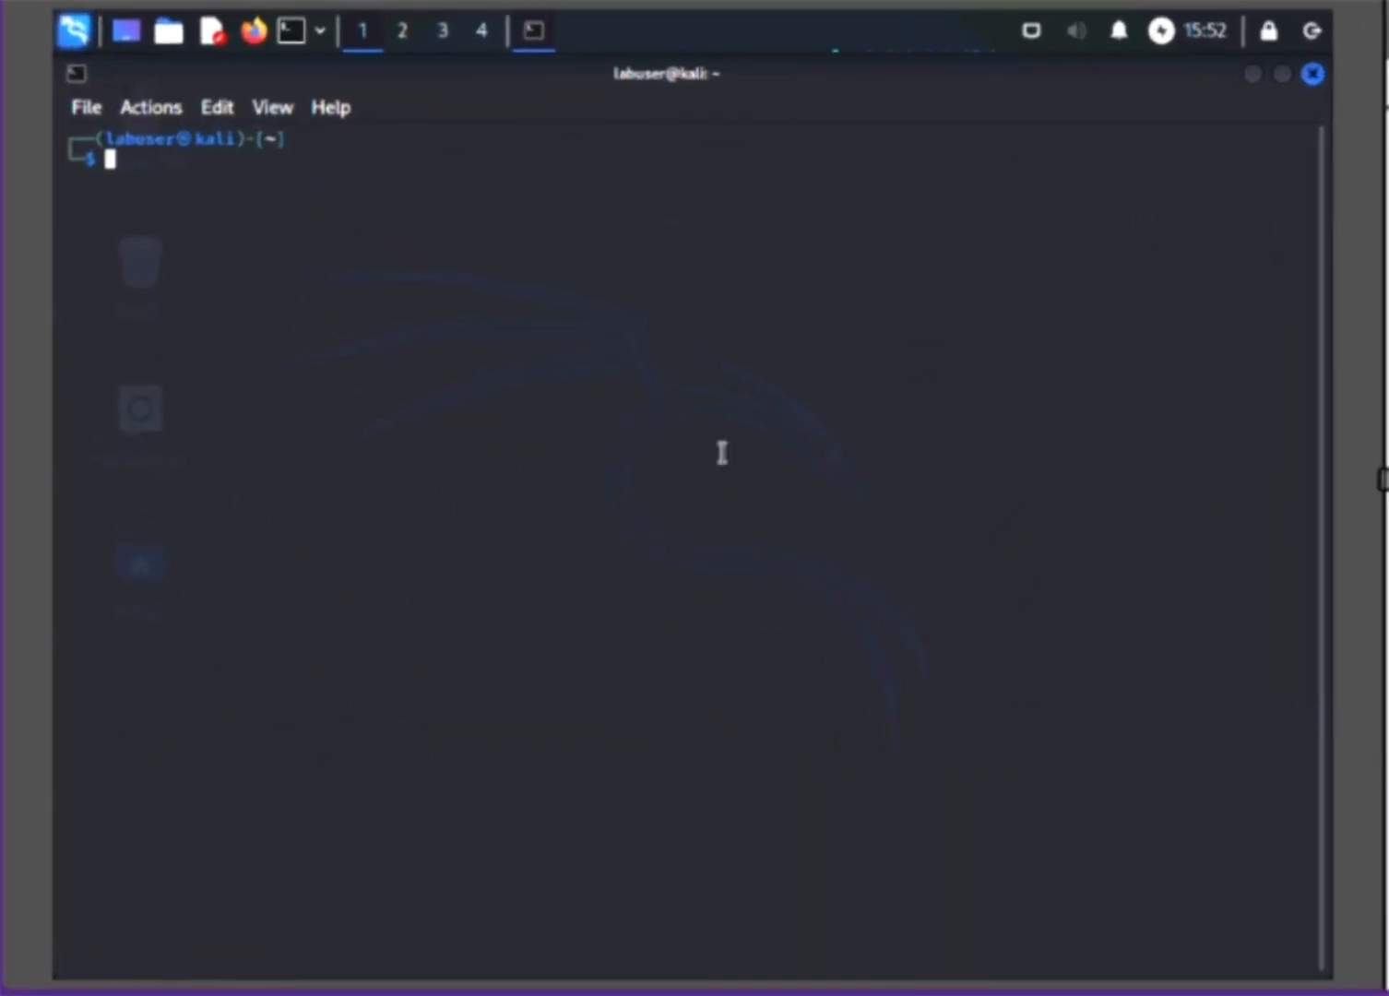
# Step: Start the Greenbone vulnerability manager services with sudo gvm-start in the terminal
pyautogui.rightClick(526, 324)
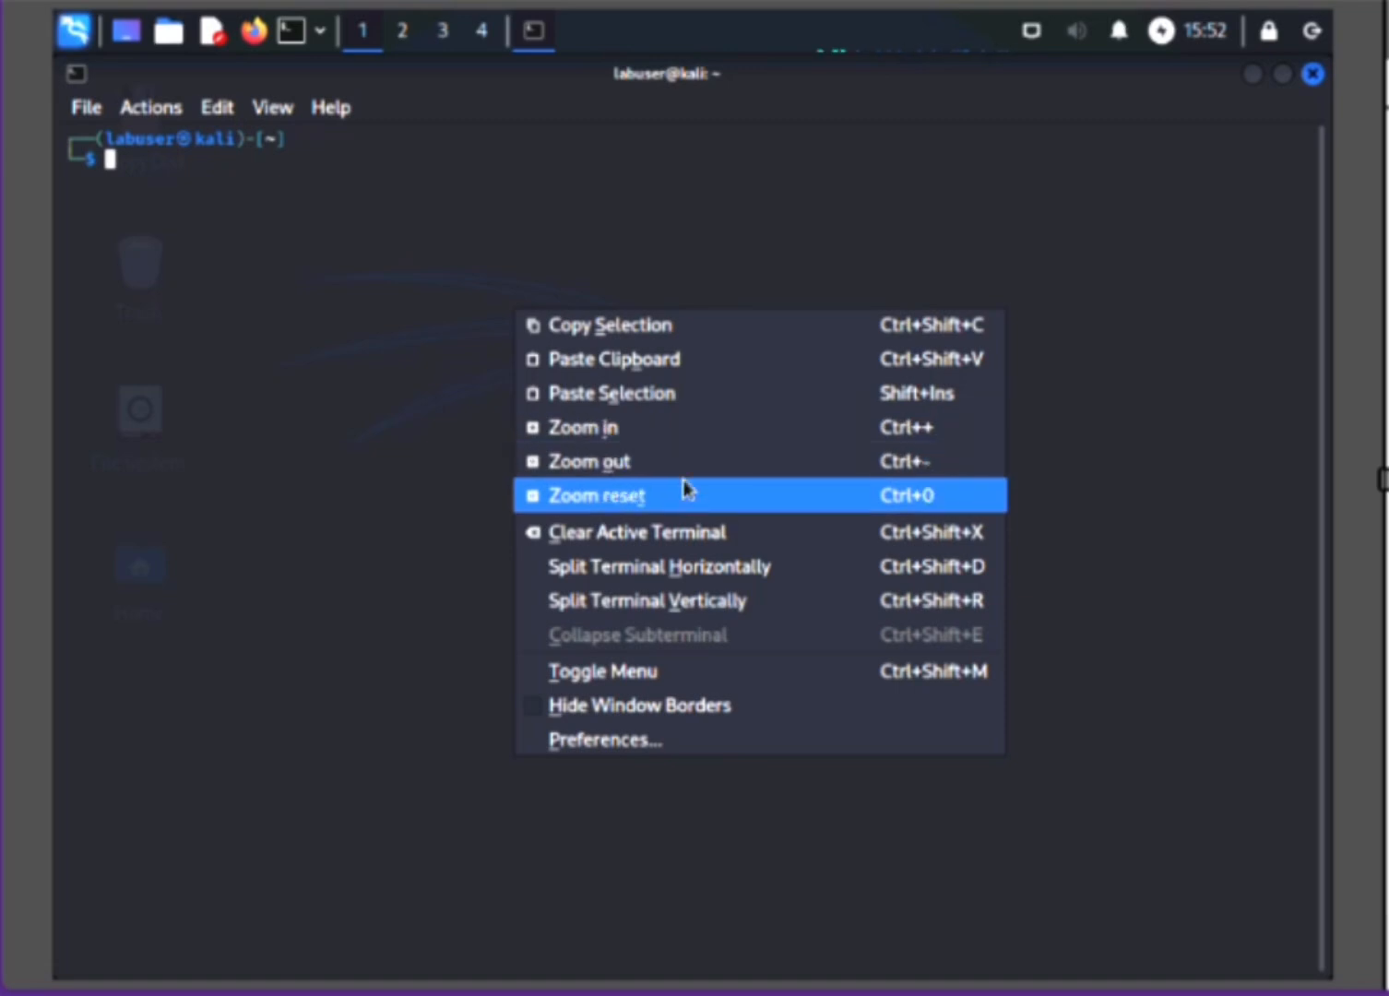
pyautogui.click(680, 429)
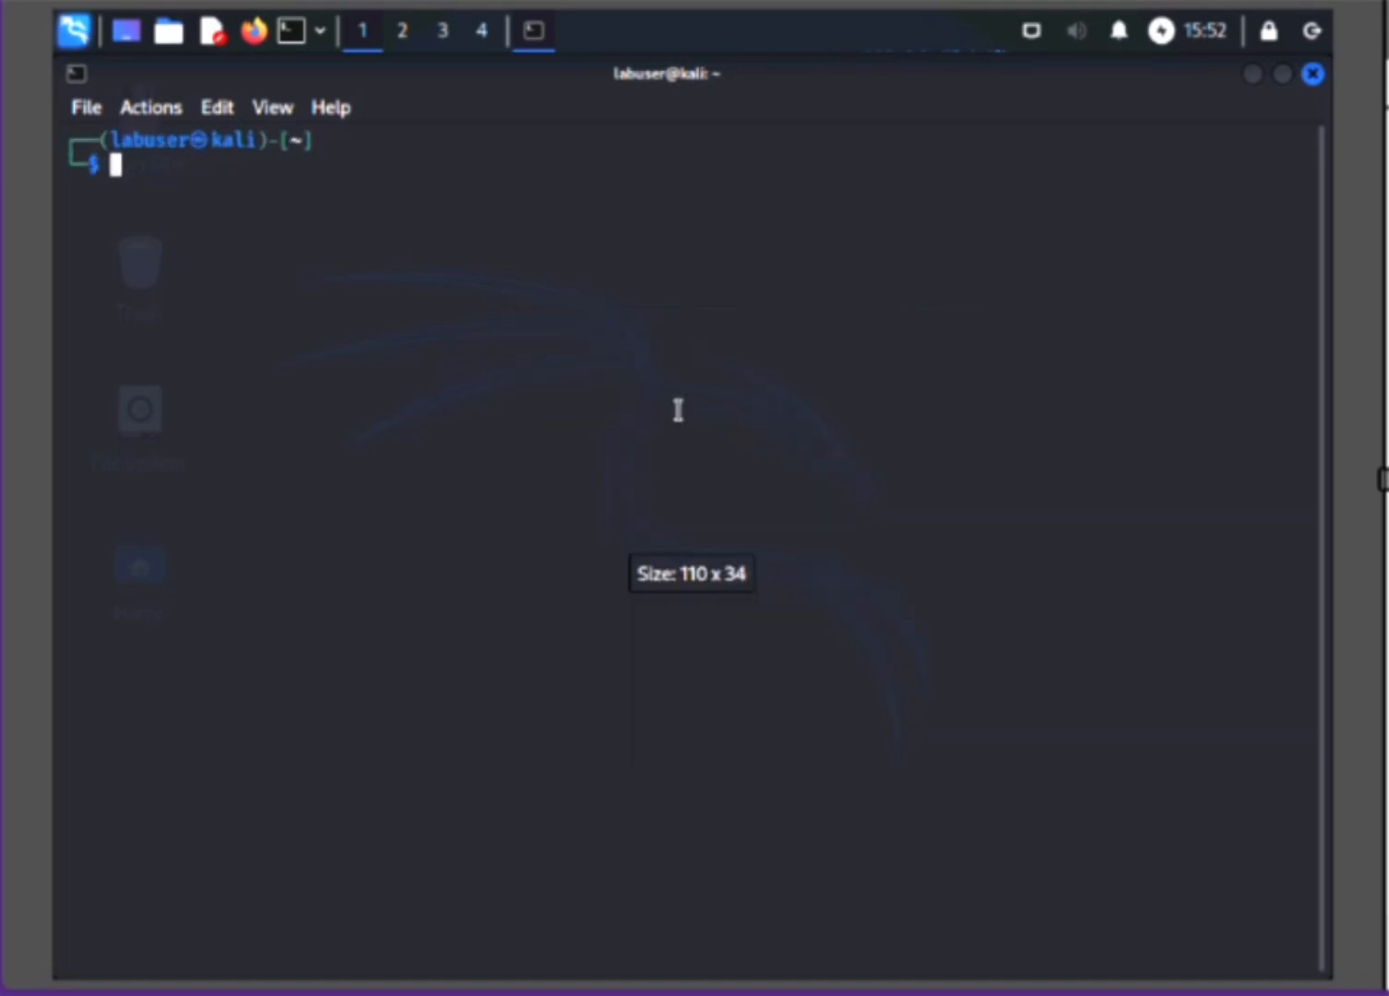
pyautogui.rightClick(620, 319)
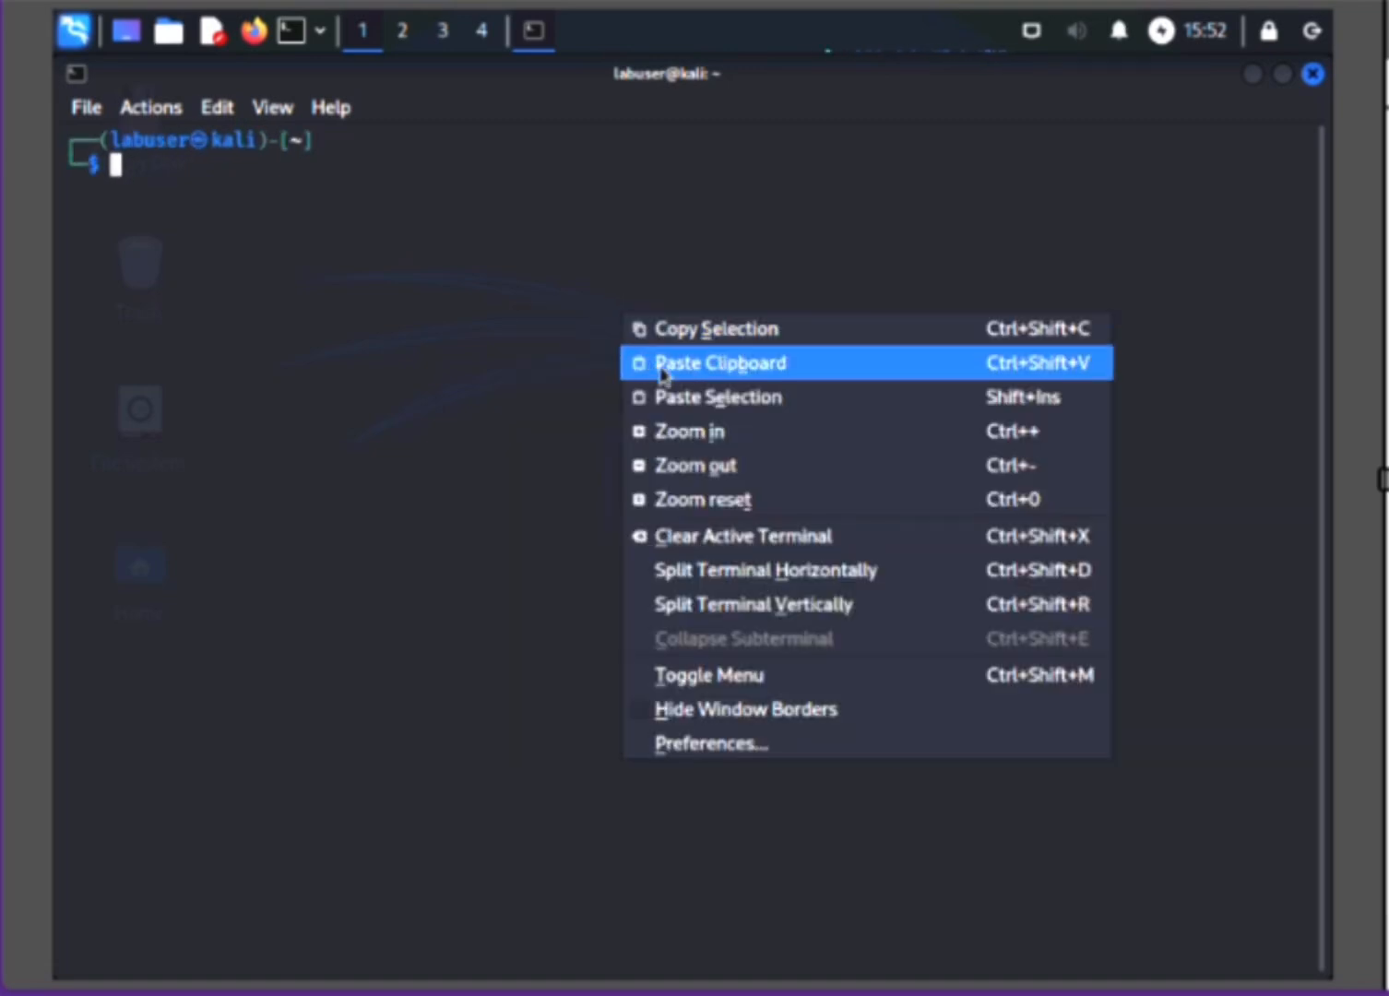
pyautogui.click(794, 440)
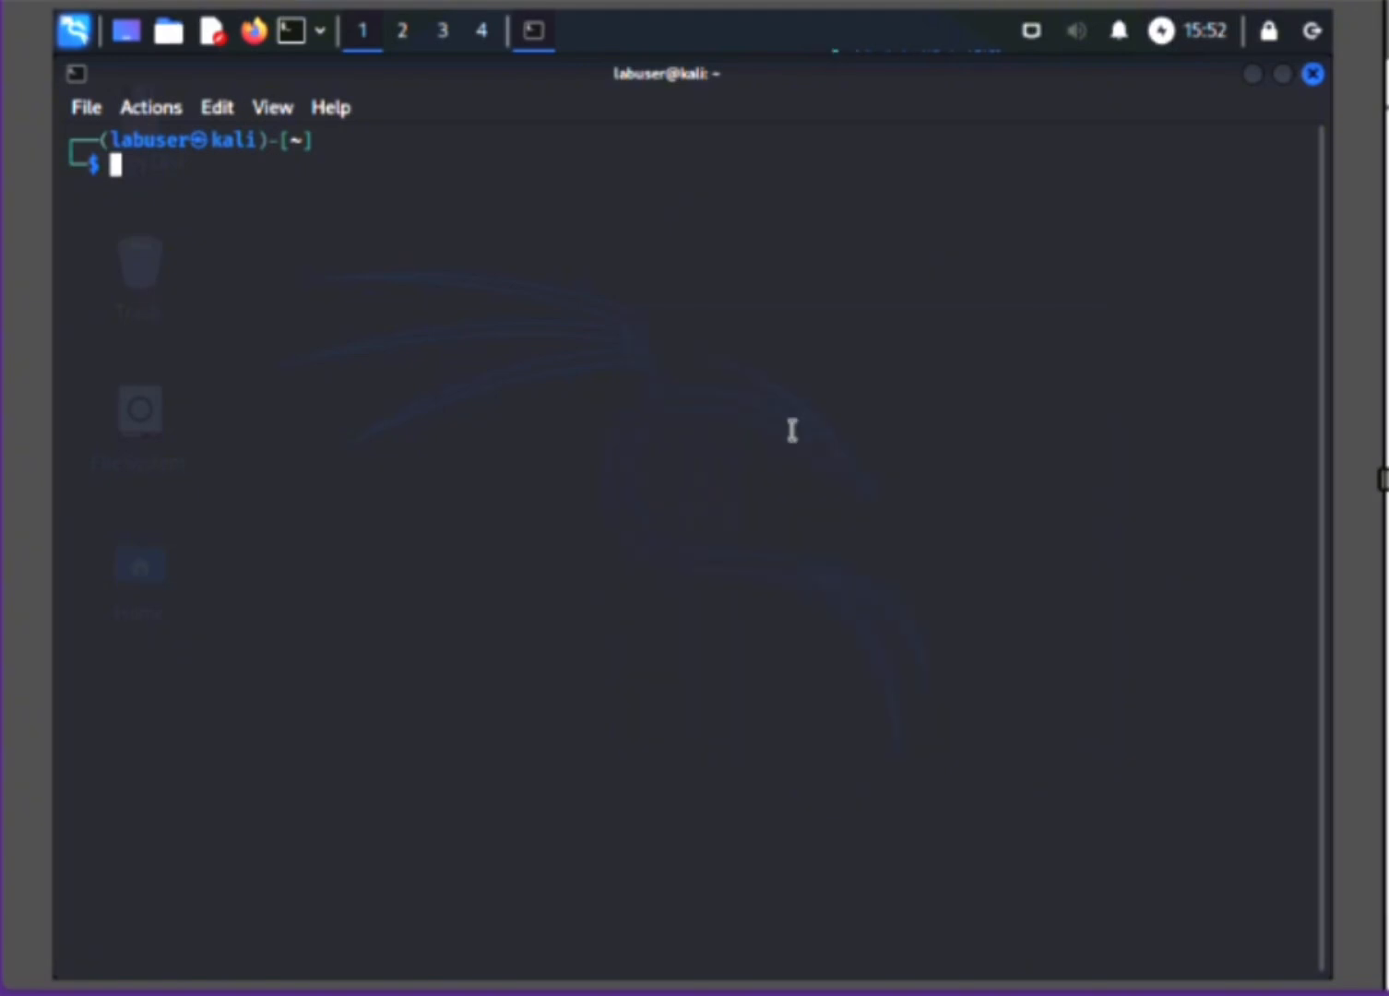
pyautogui.rightClick(644, 297)
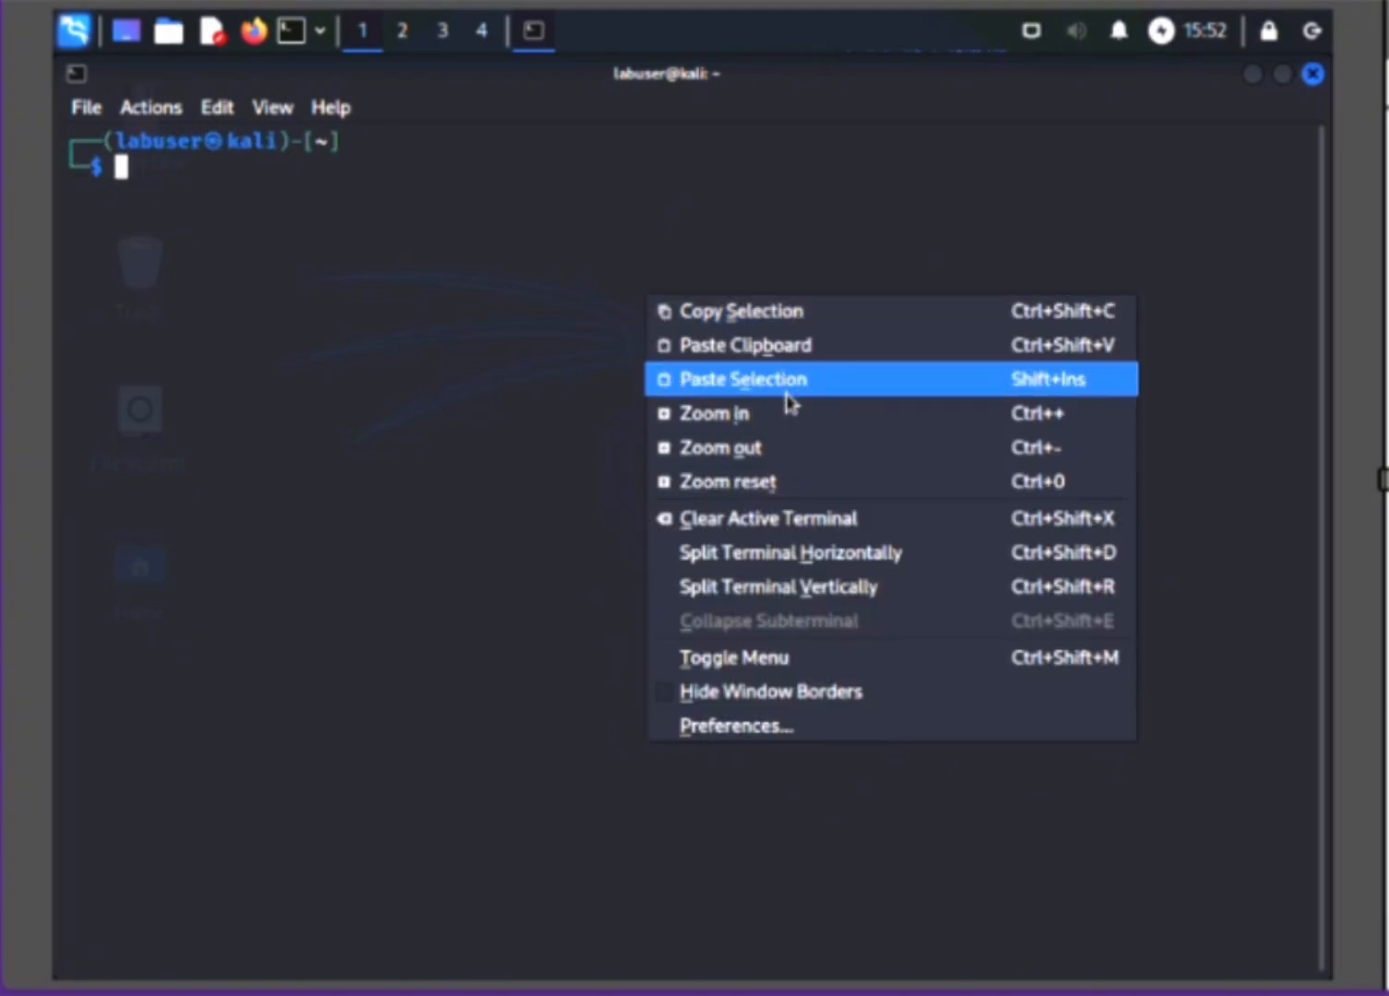
pyautogui.click(786, 429)
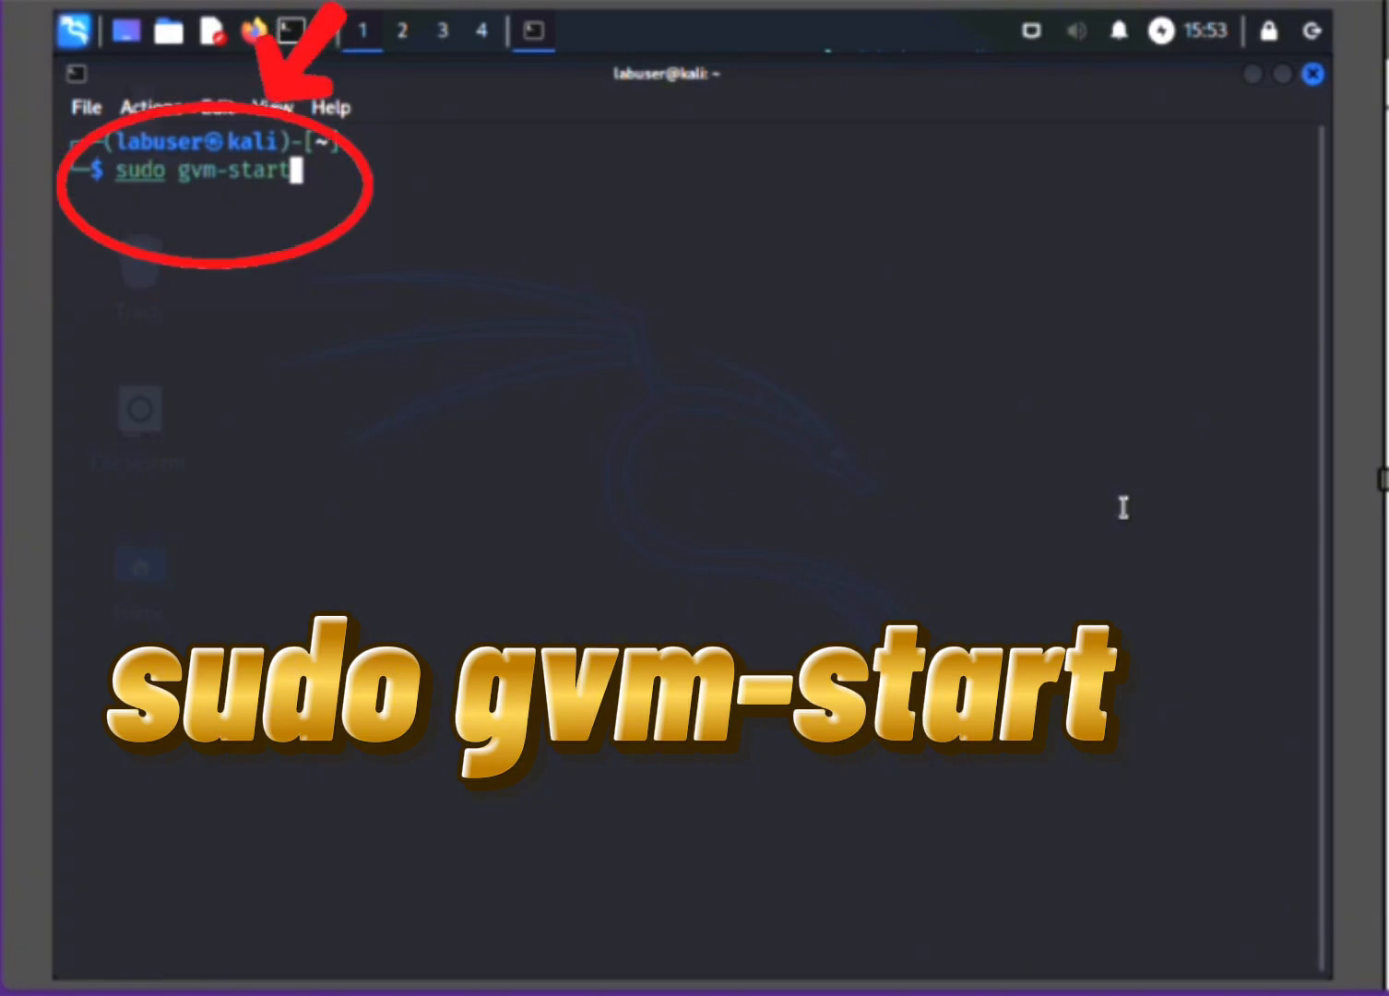
pyautogui.press('Return')
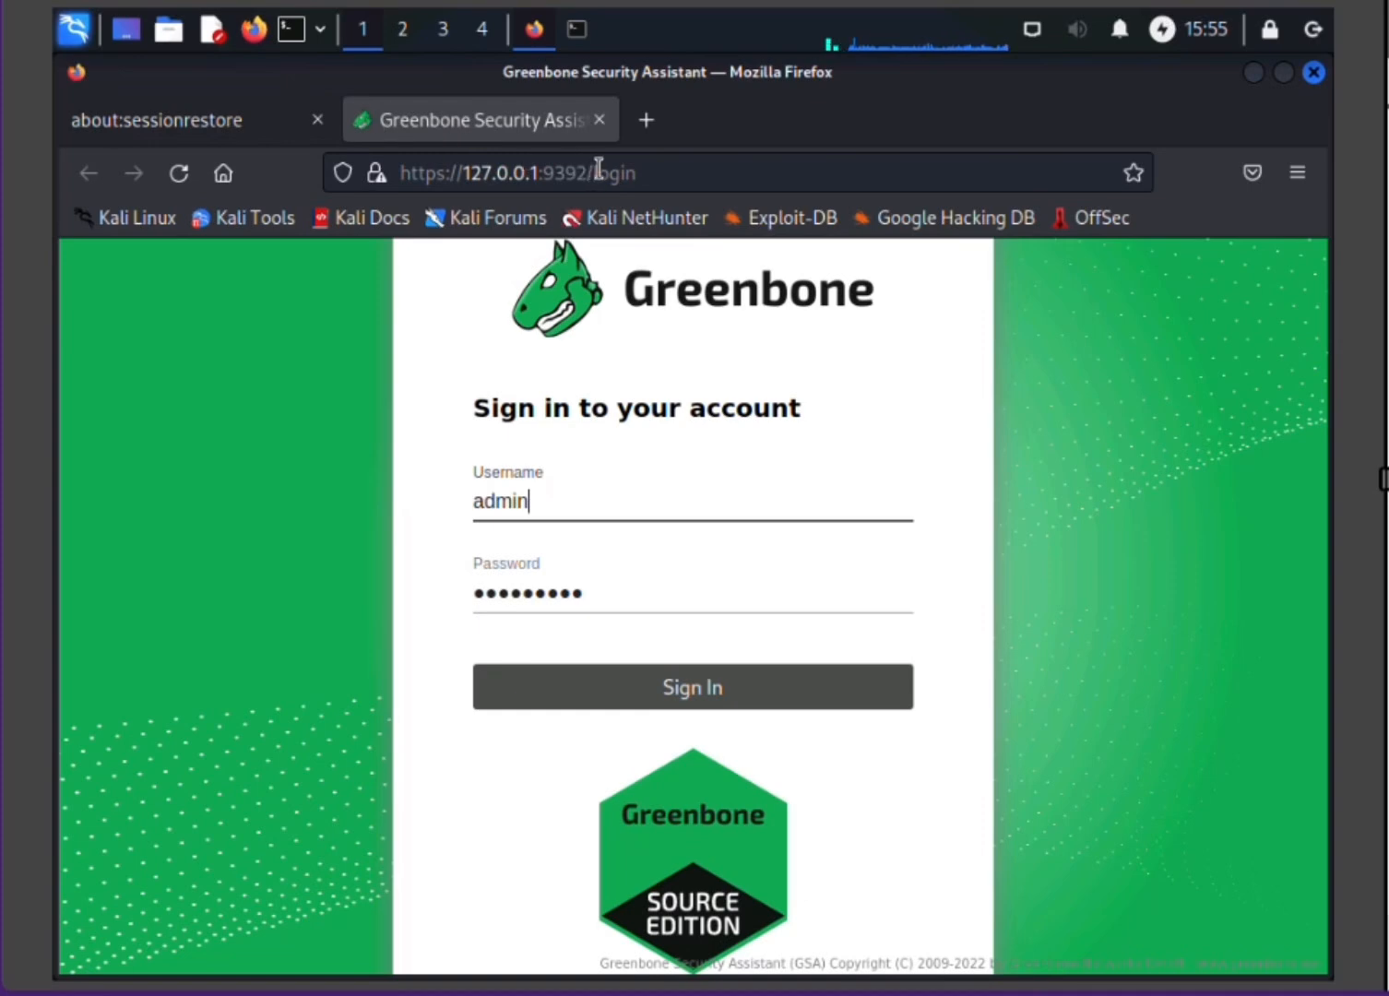
pyautogui.click(660, 173)
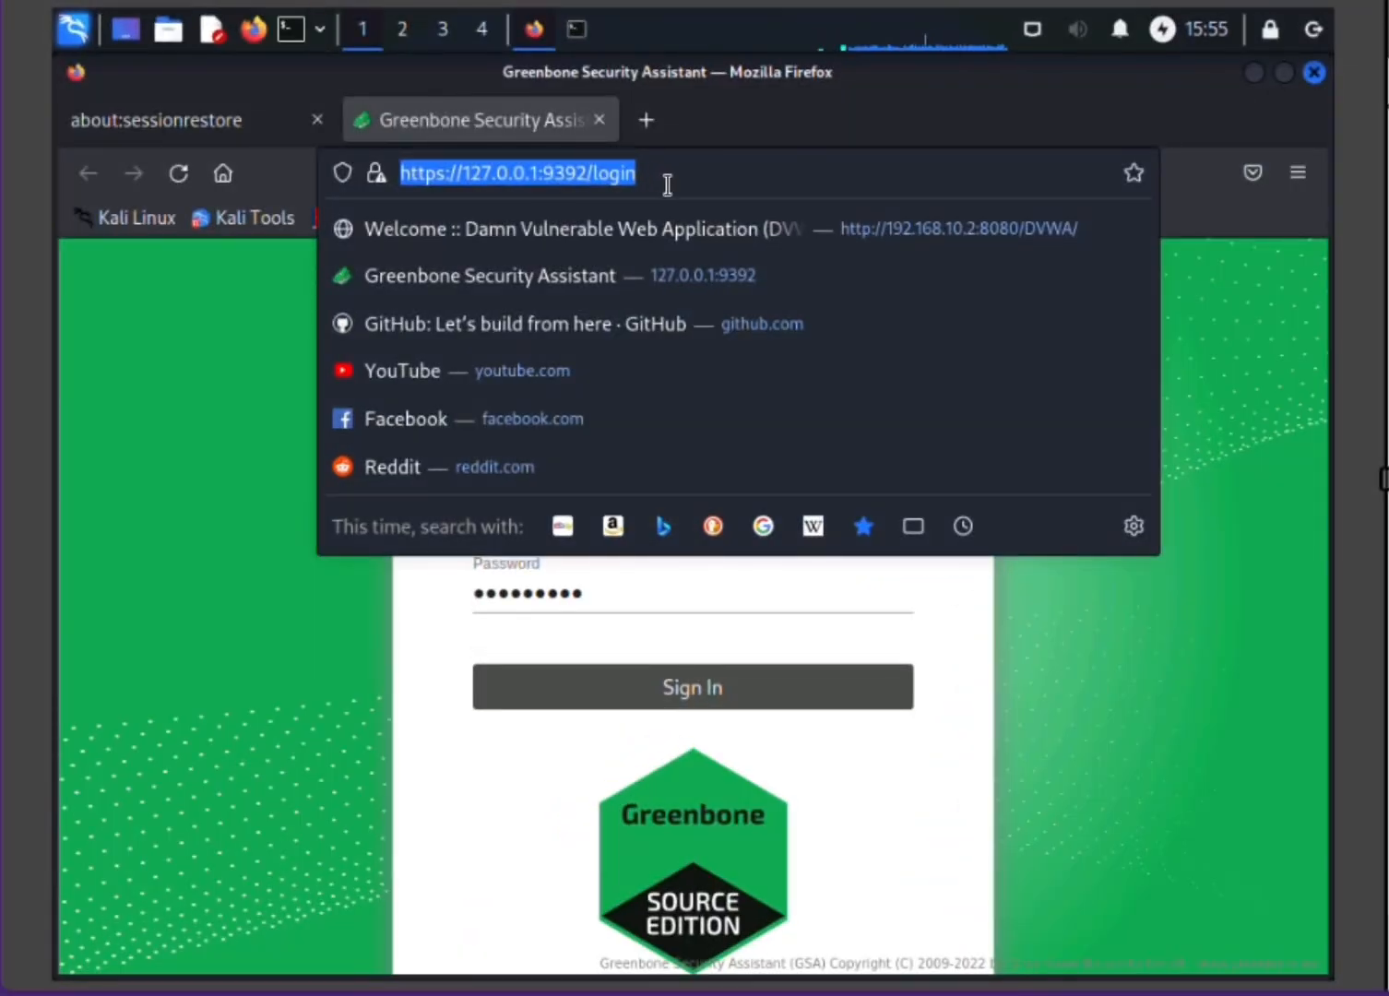
pyautogui.press('Return')
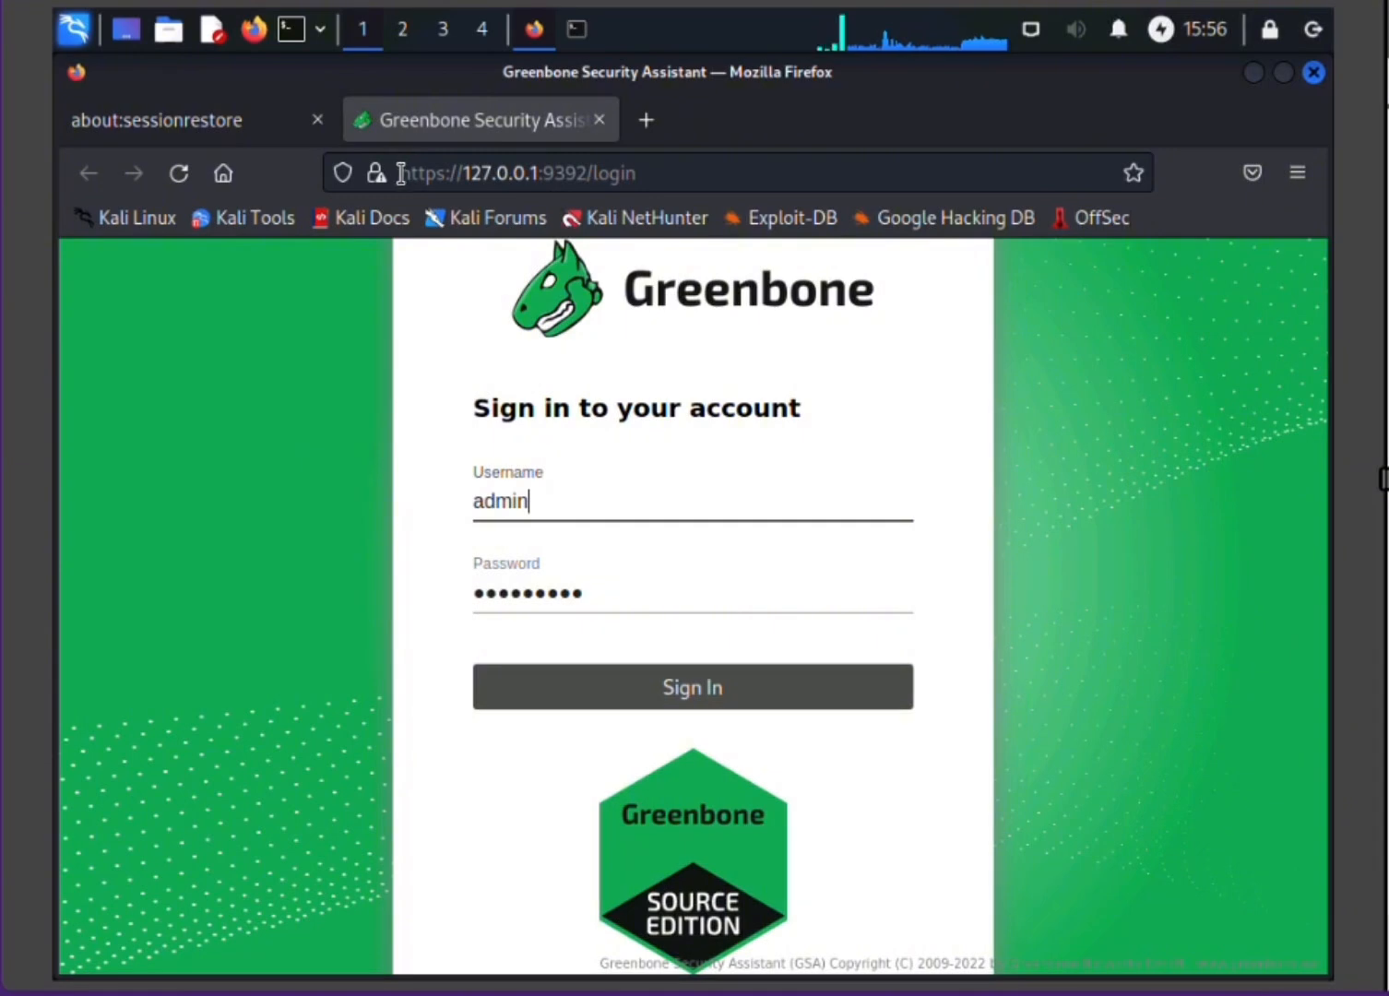
pyautogui.moveTo(406, 171); pyautogui.dragTo(485, 179)
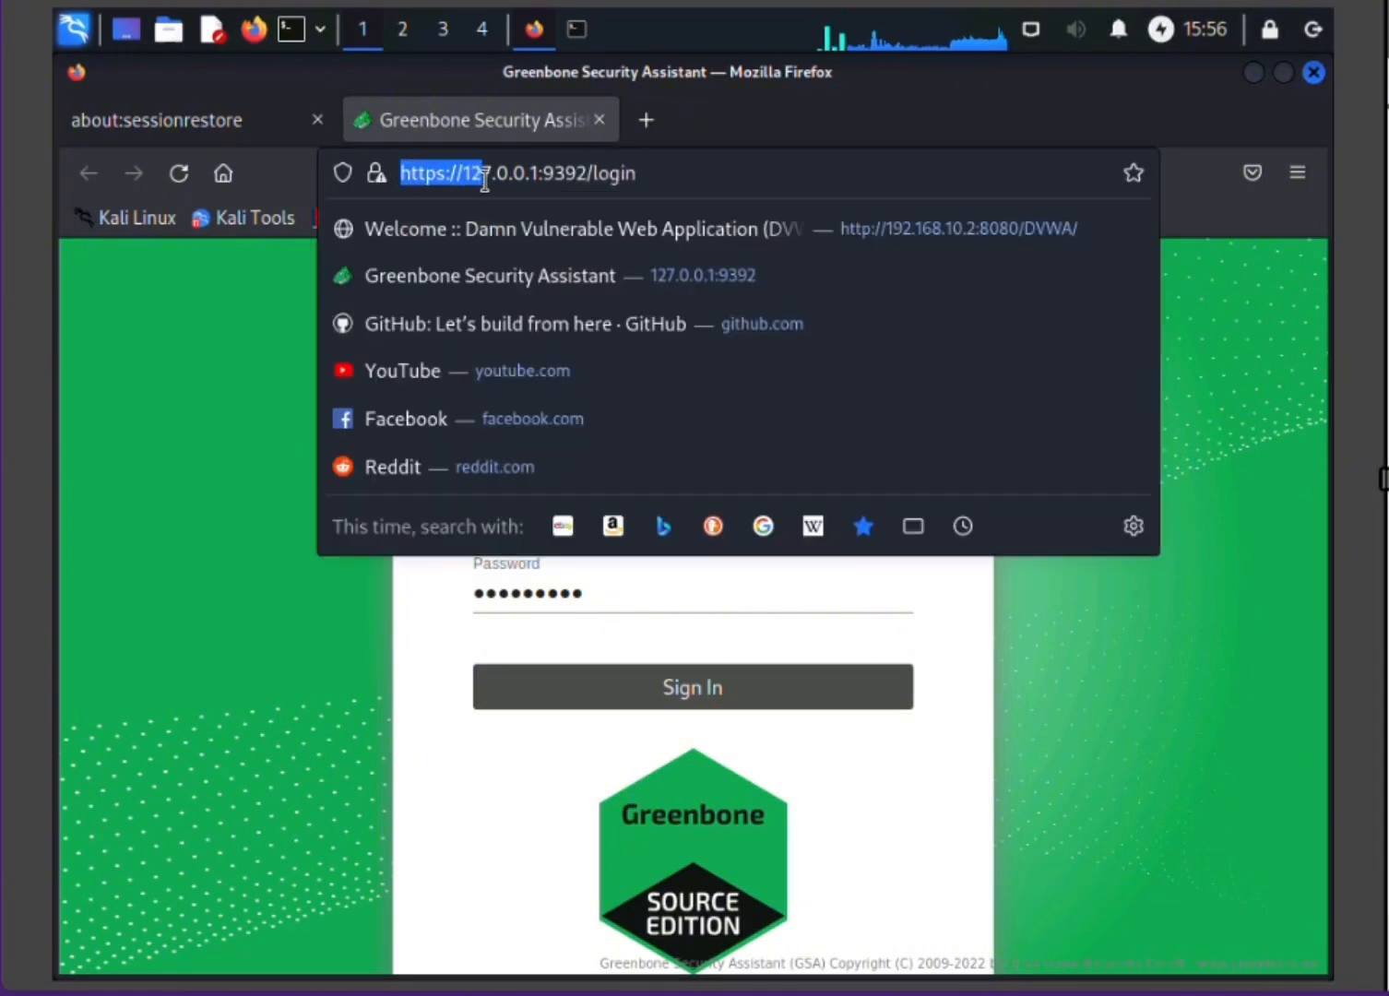
pyautogui.click(236, 395)
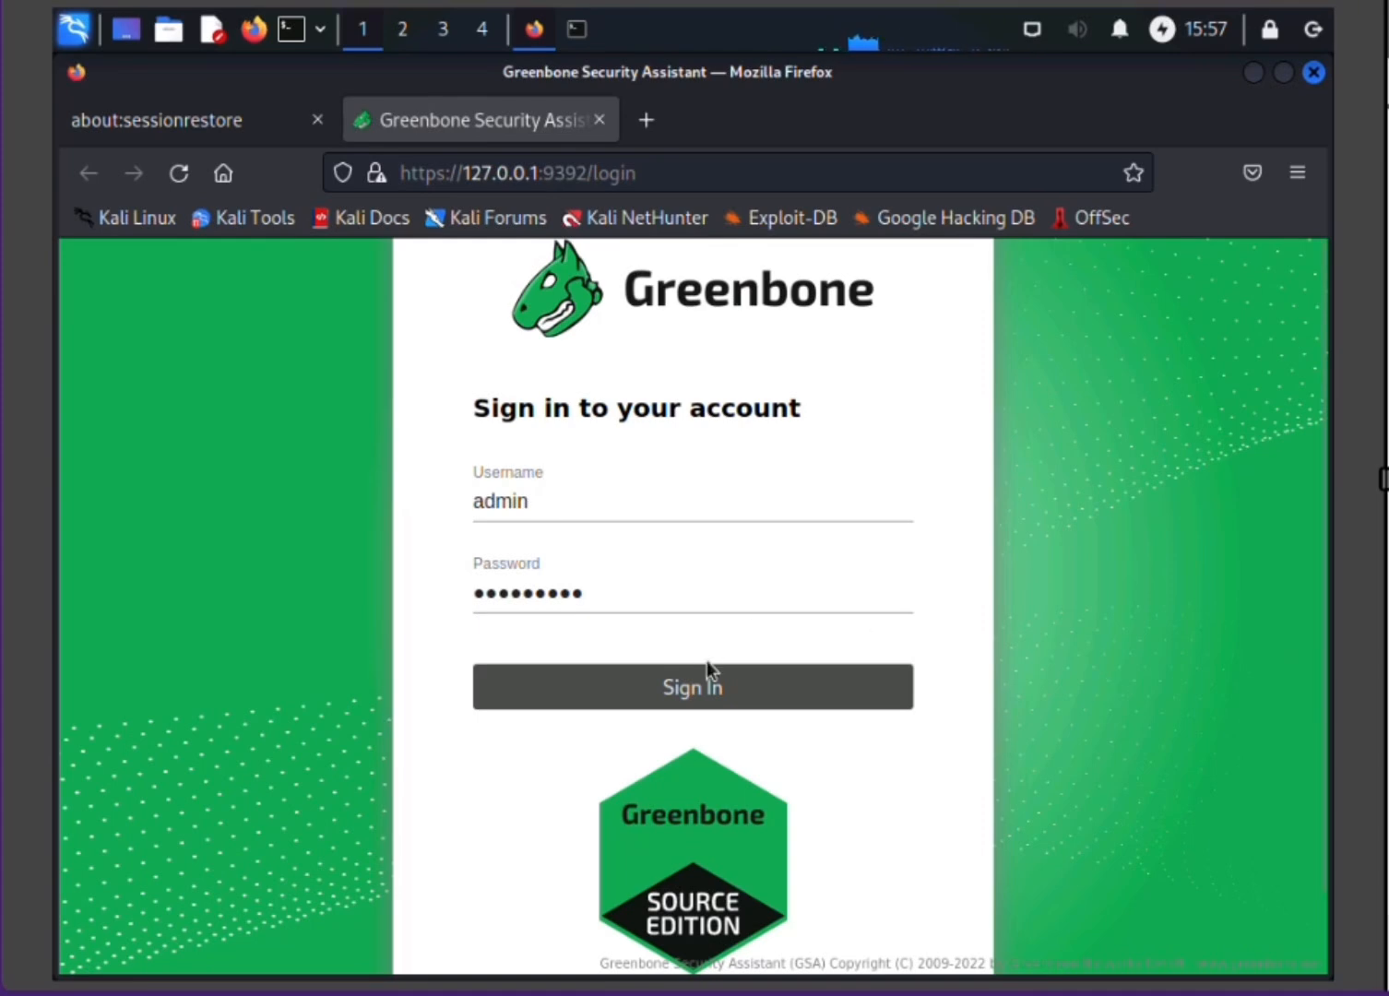
pyautogui.click(713, 701)
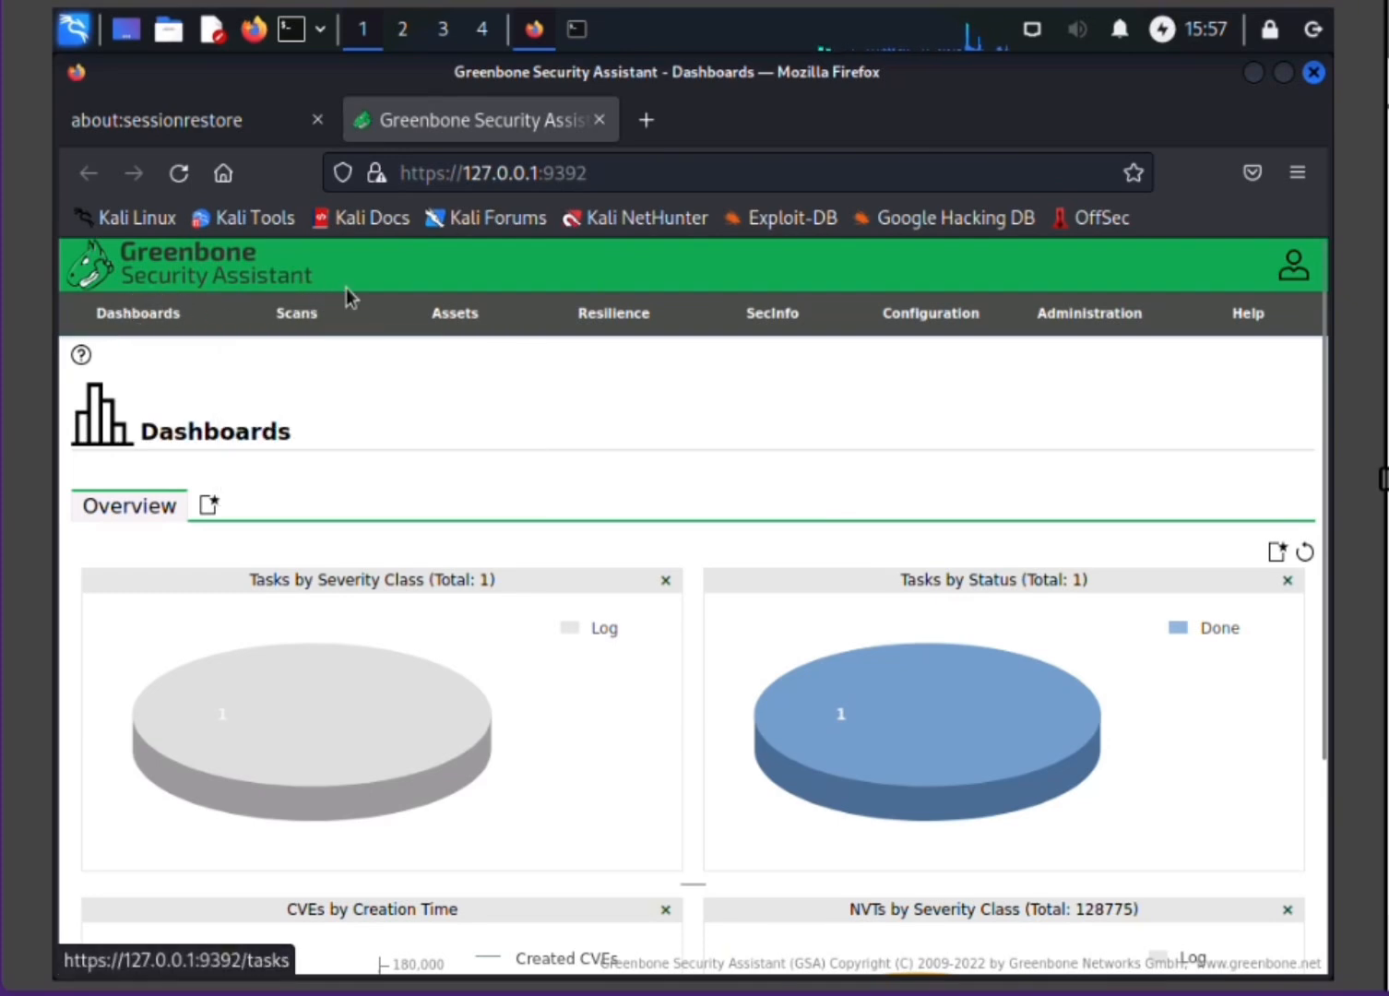
# Step: Open the list of scan targets in Greenbone Security Assistant
pyautogui.moveTo(318, 320)
pyautogui.moveTo(590, 319)
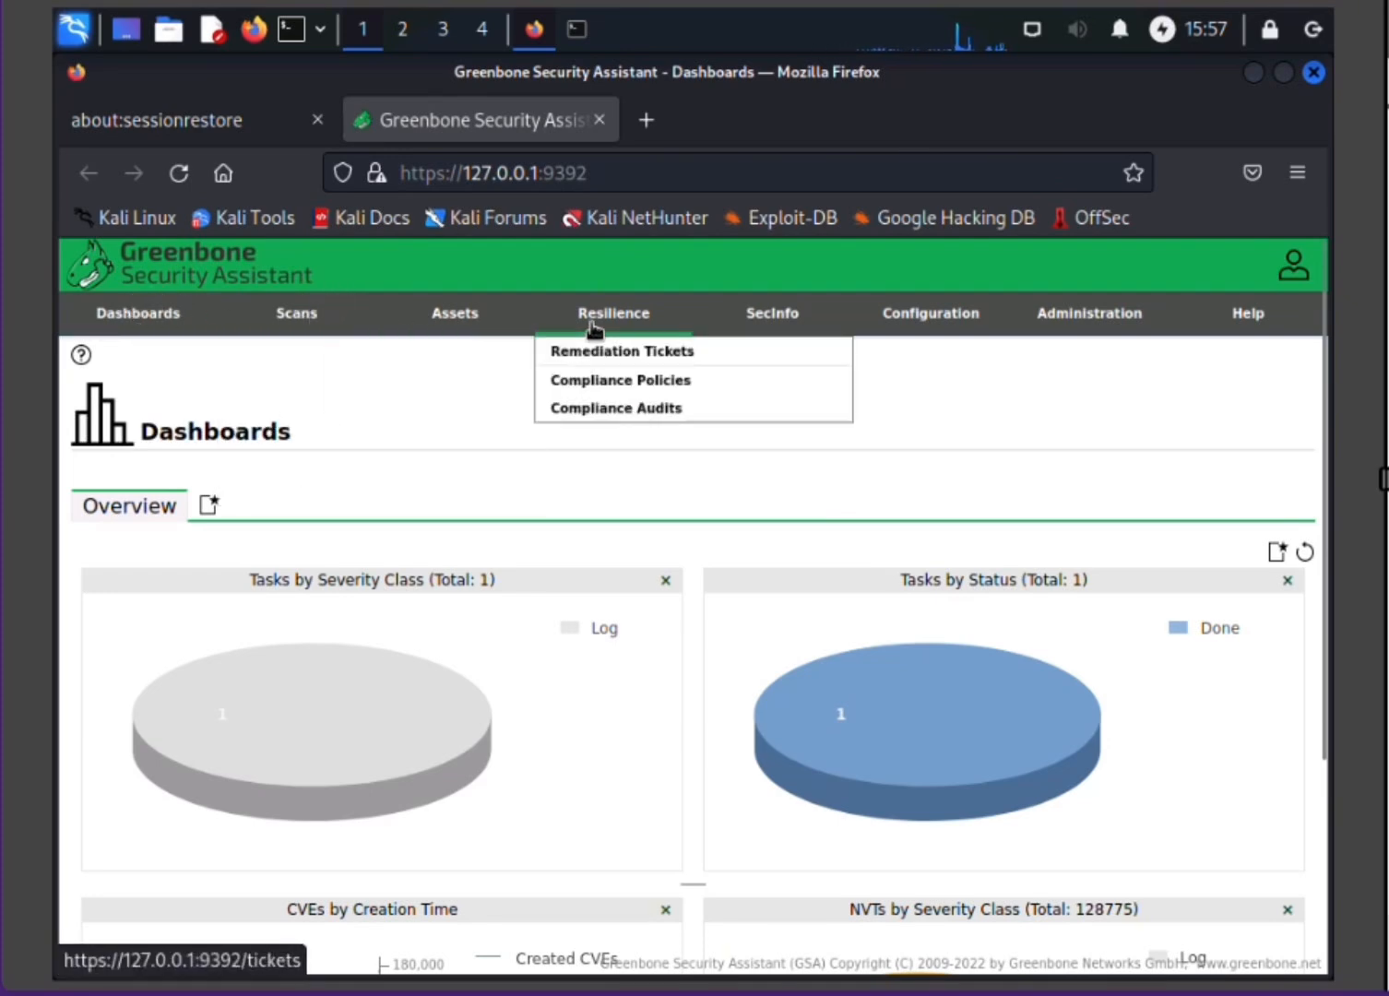
pyautogui.moveTo(800, 328)
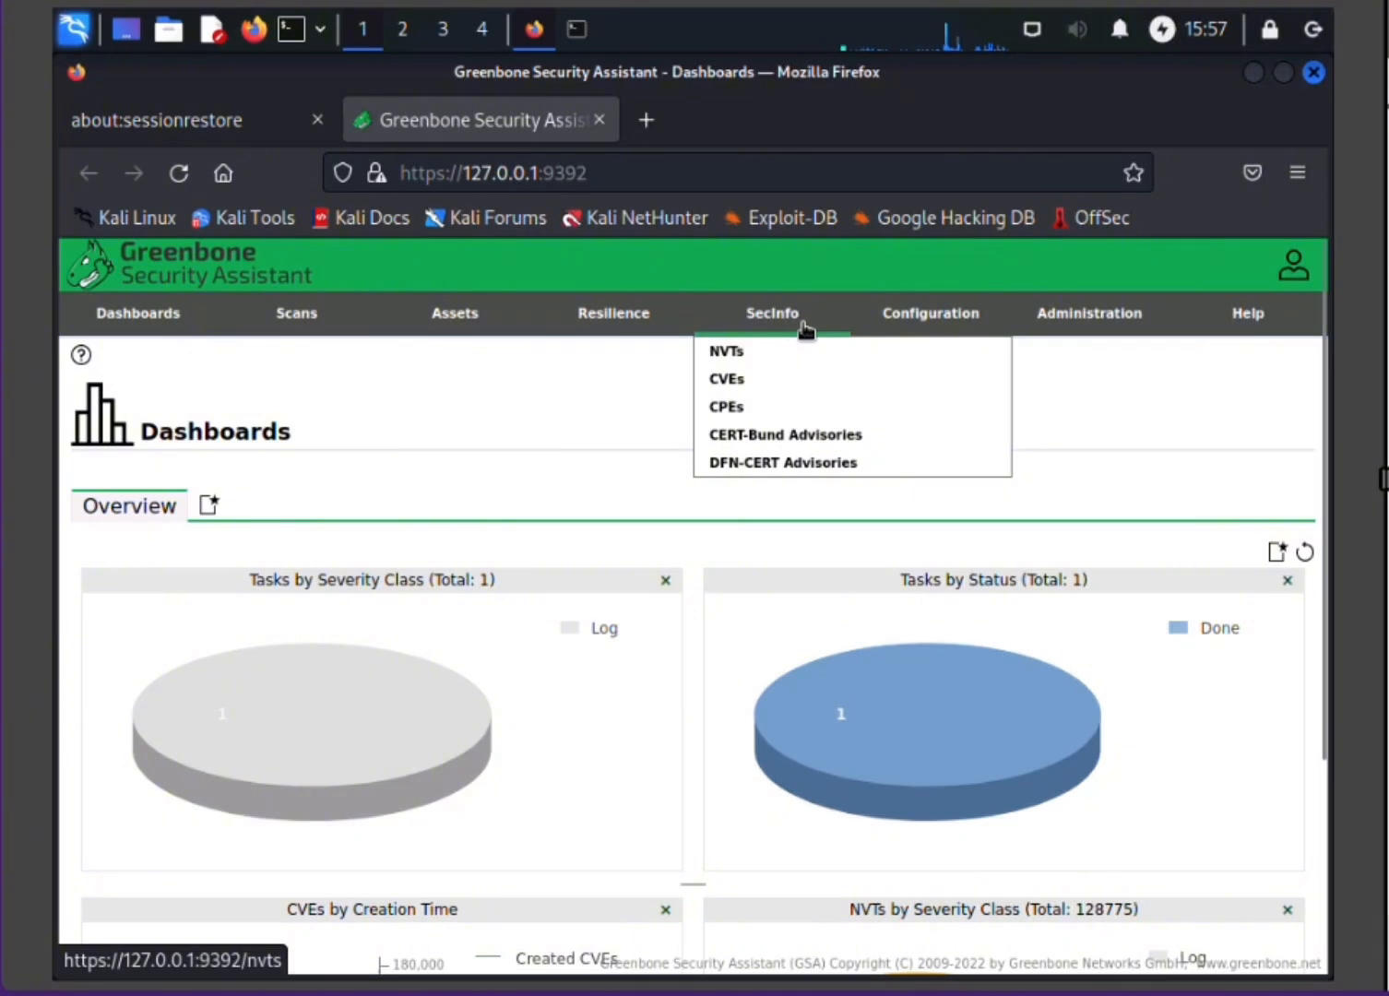
pyautogui.moveTo(961, 310)
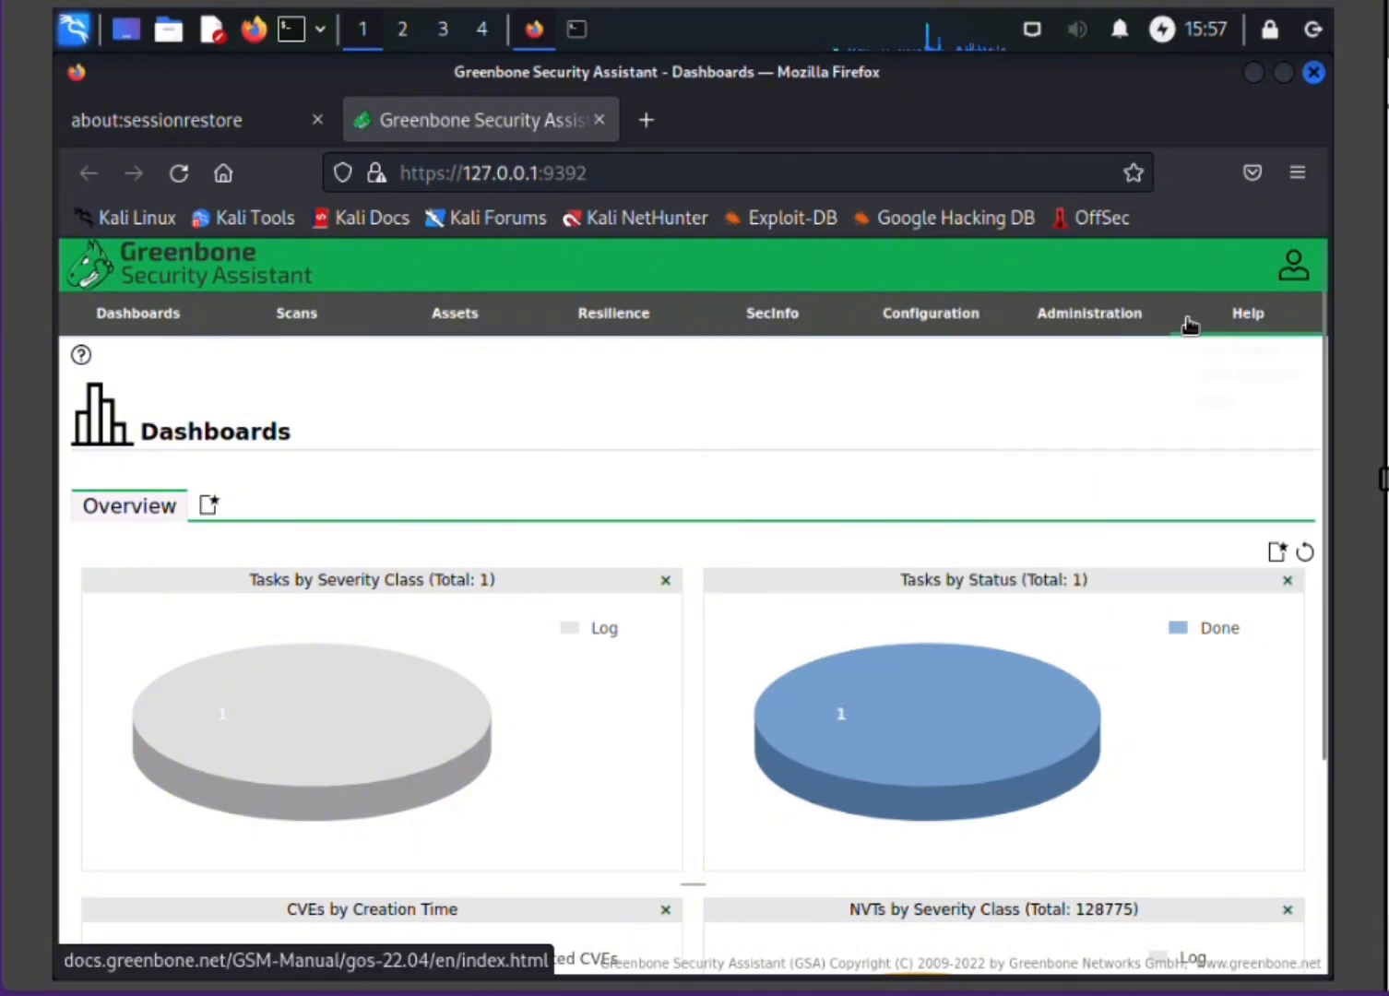
pyautogui.moveTo(1225, 323)
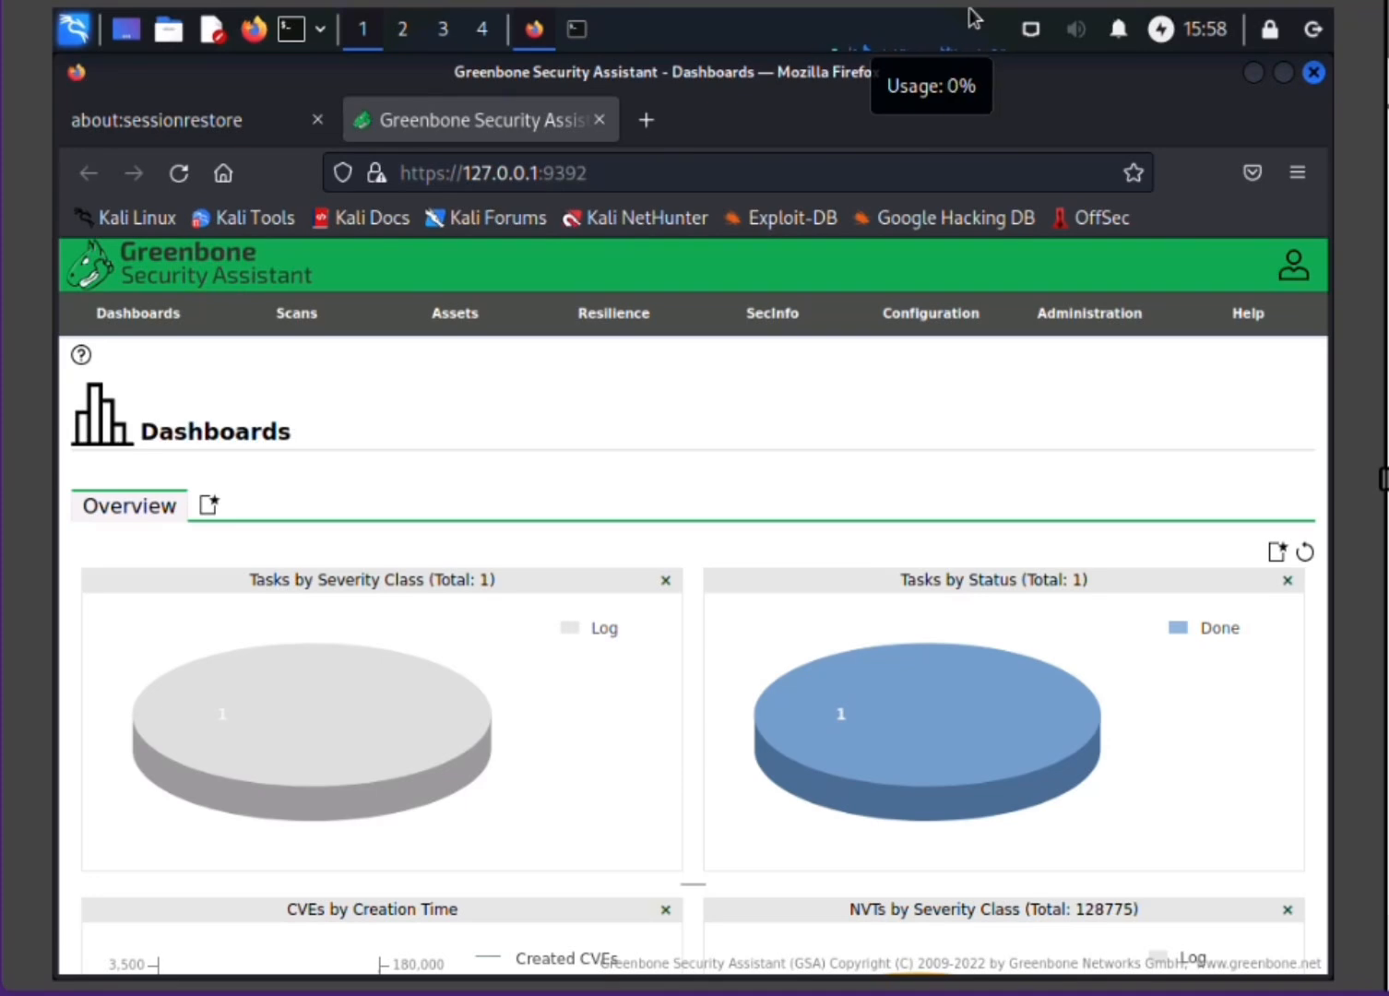
pyautogui.moveTo(915, 312)
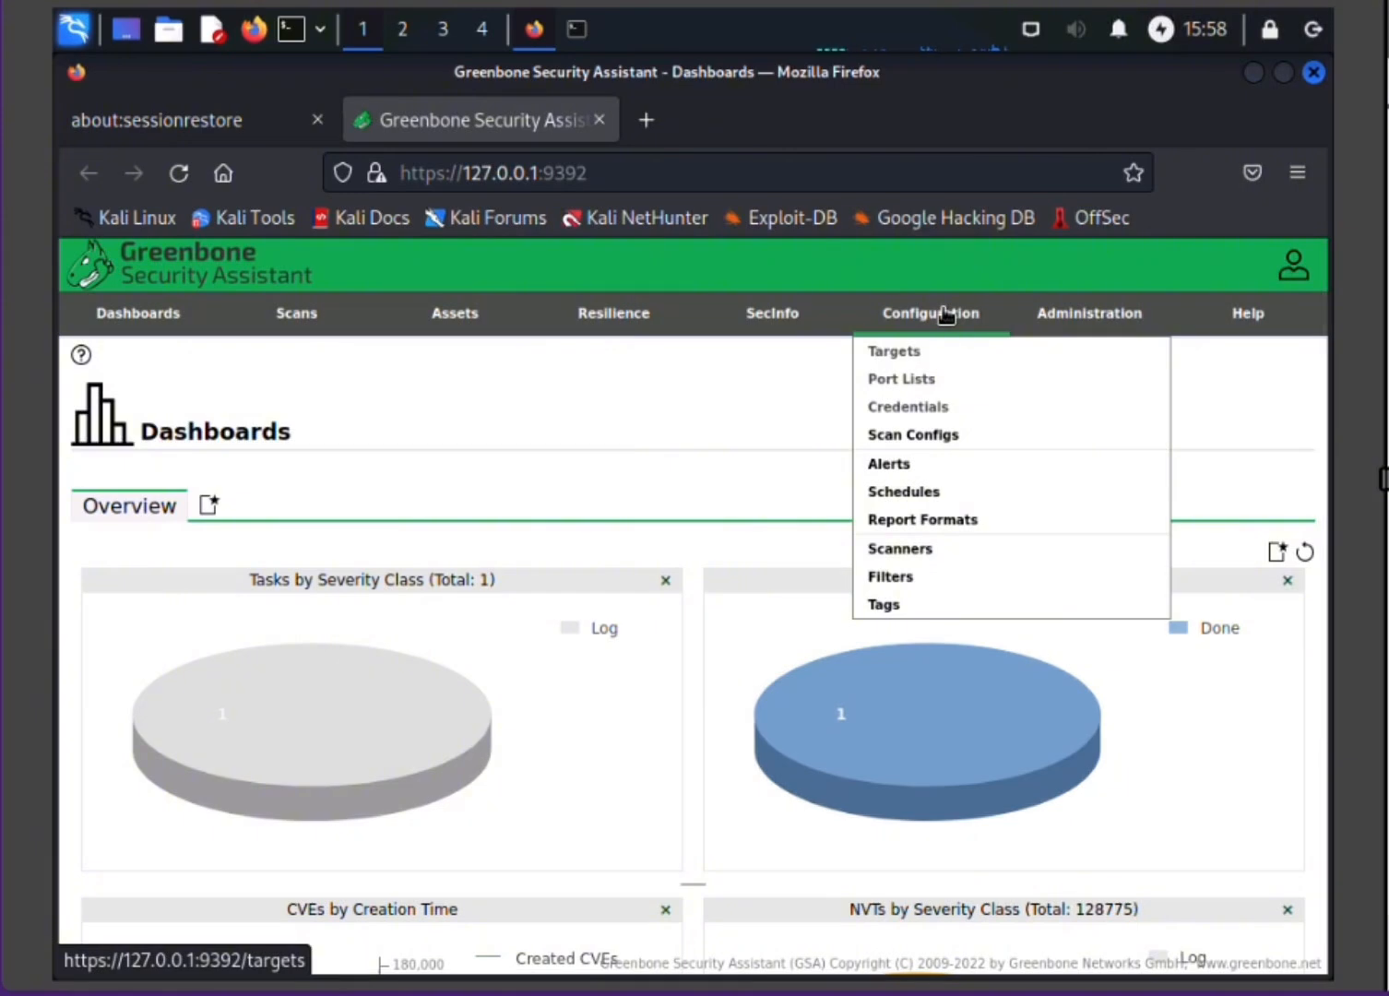
pyautogui.click(907, 360)
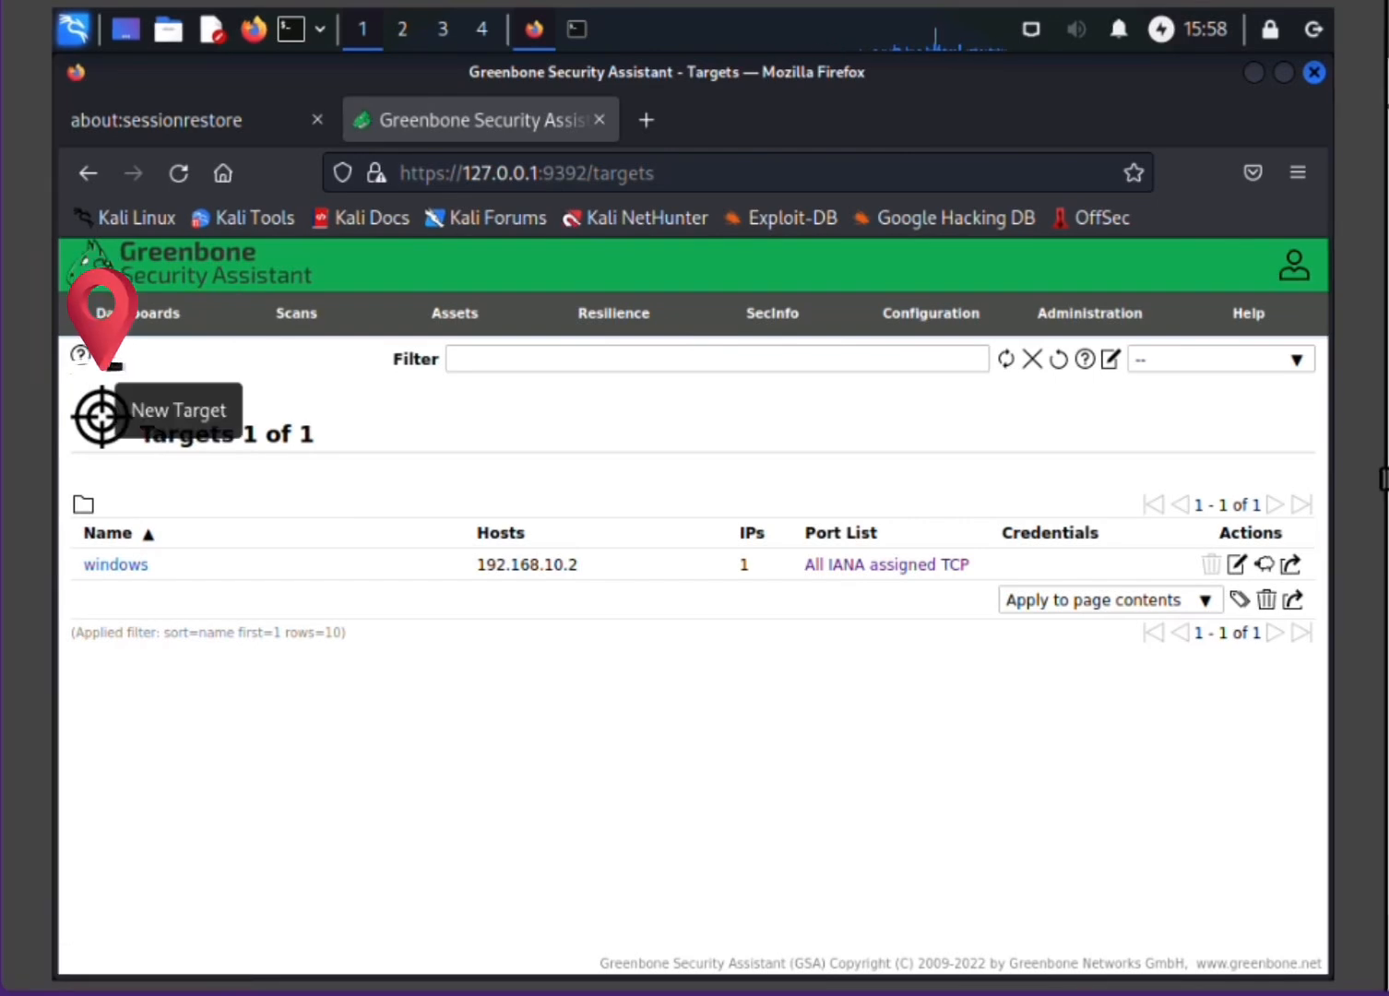
# Step: Start a new target and name it windows7
pyautogui.click(110, 357)
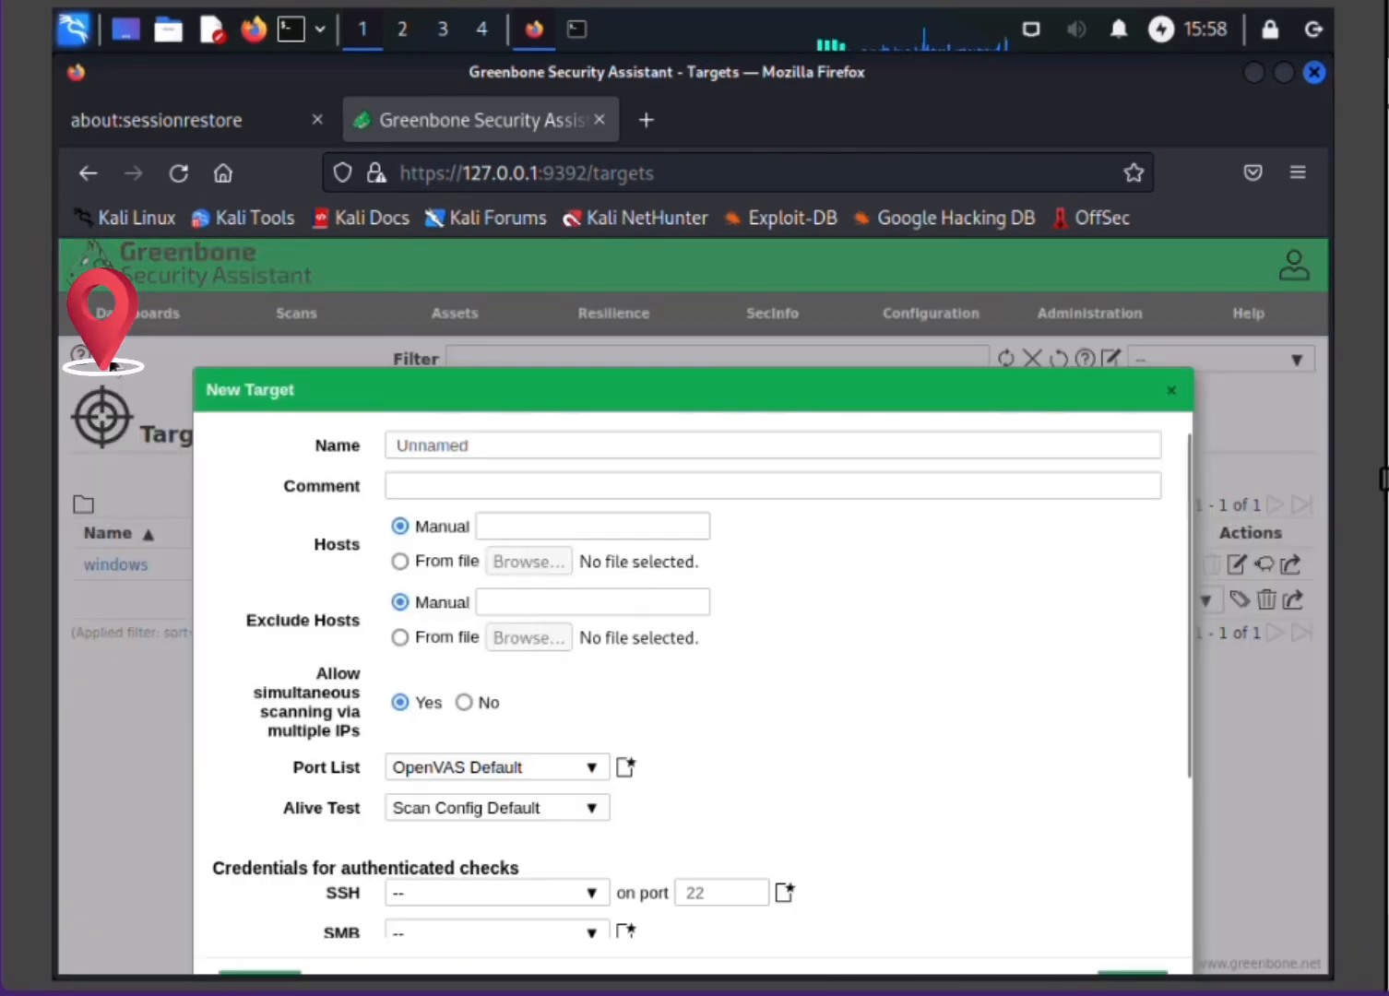
pyautogui.click(551, 448)
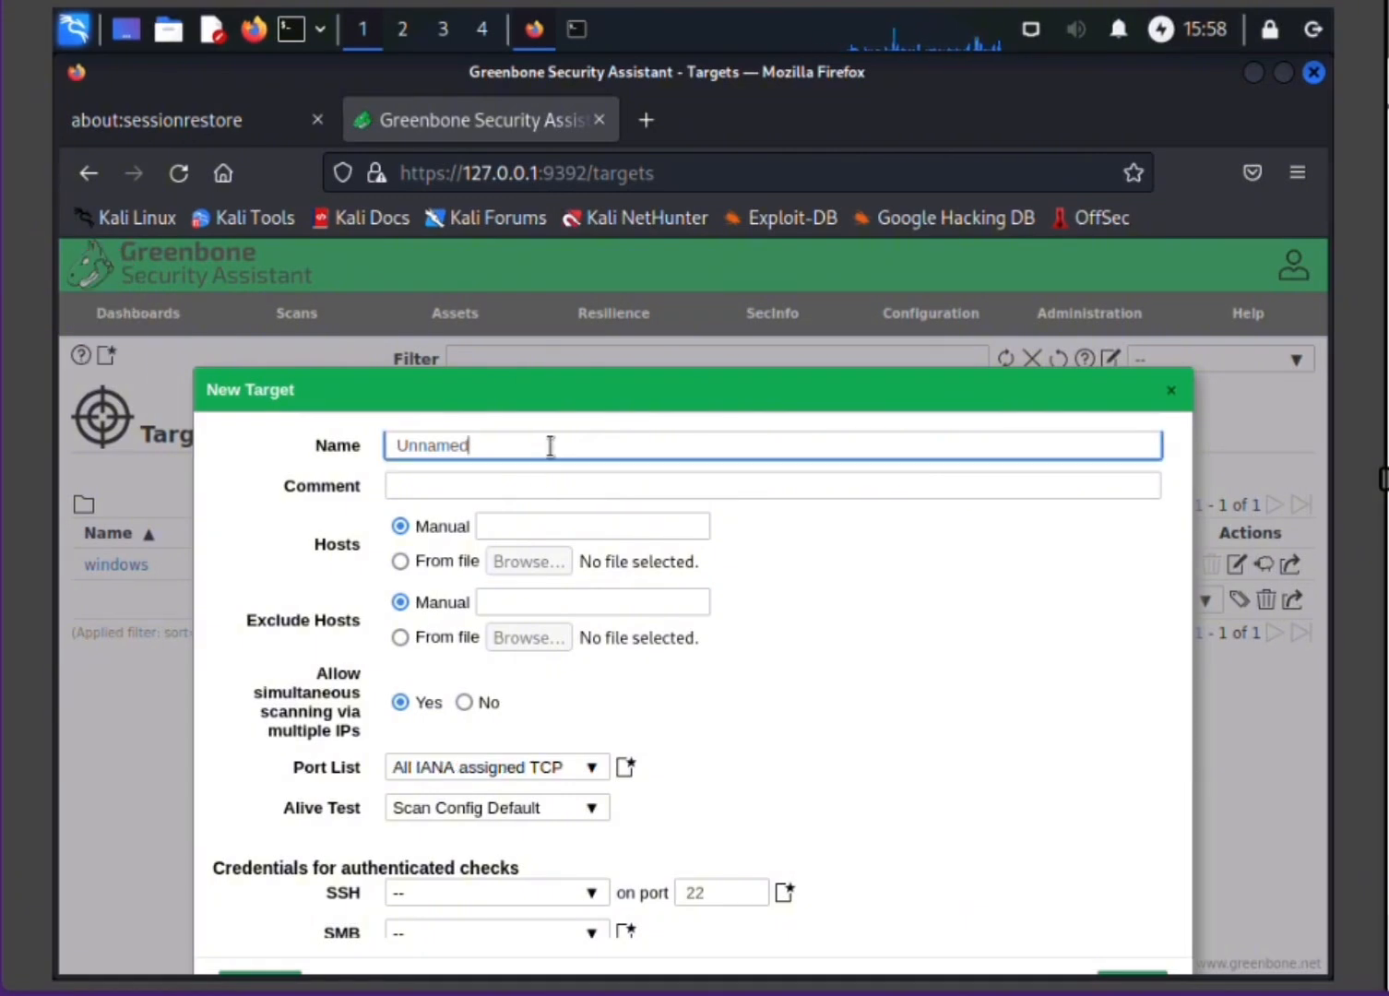
pyautogui.press('BackSpace')
pyautogui.press('BackSpace')
pyautogui.press('BackSpace')
pyautogui.press('BackSpace')
pyautogui.press('BackSpace')
pyautogui.press('BackSpace')
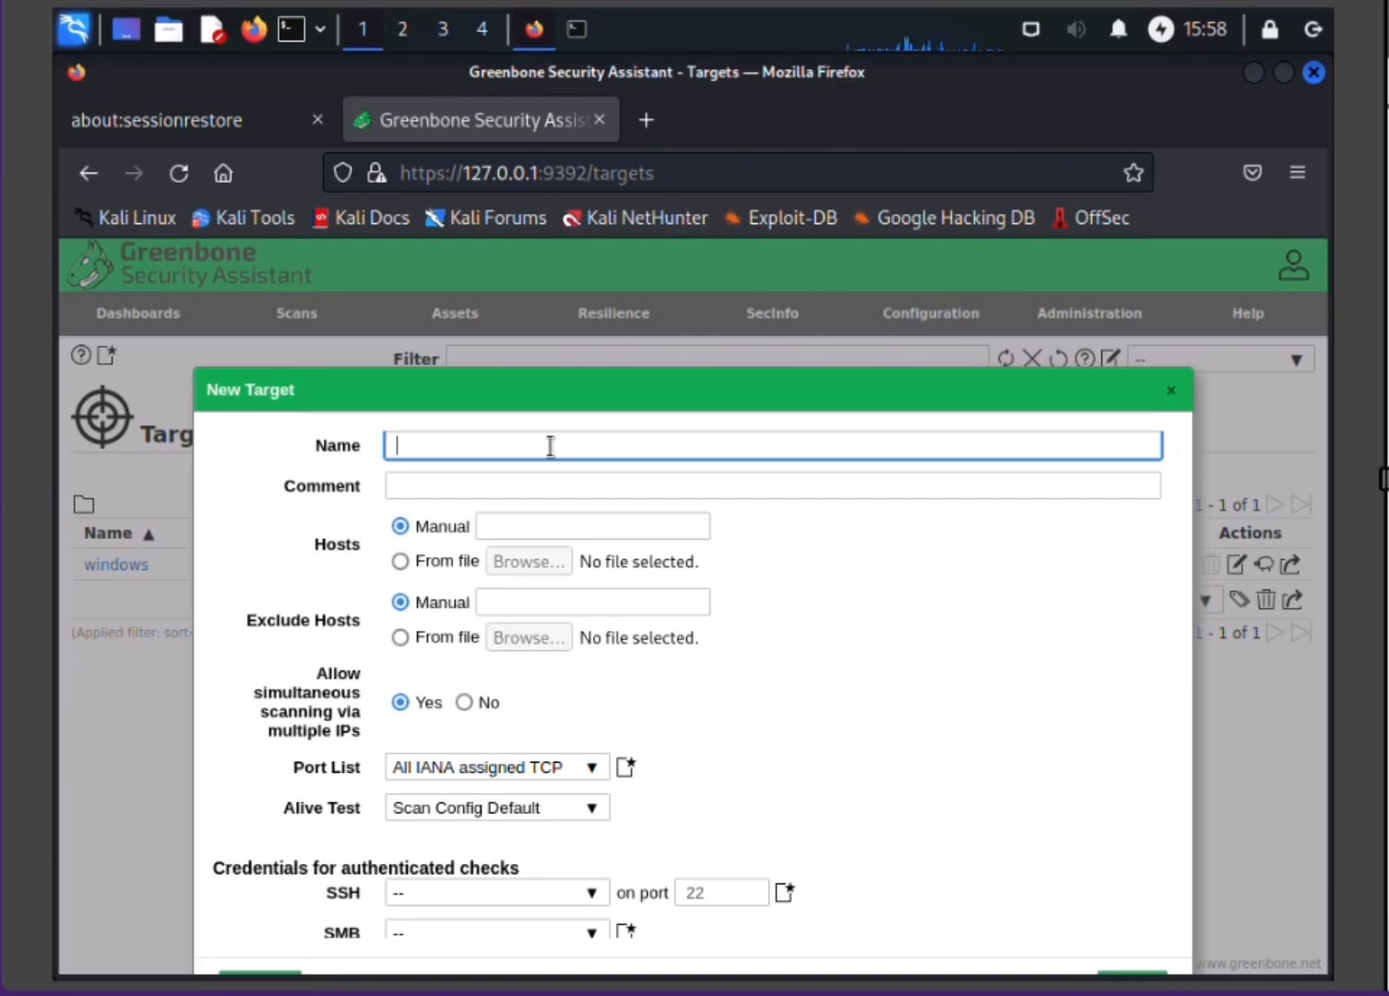
pyautogui.write('windows')
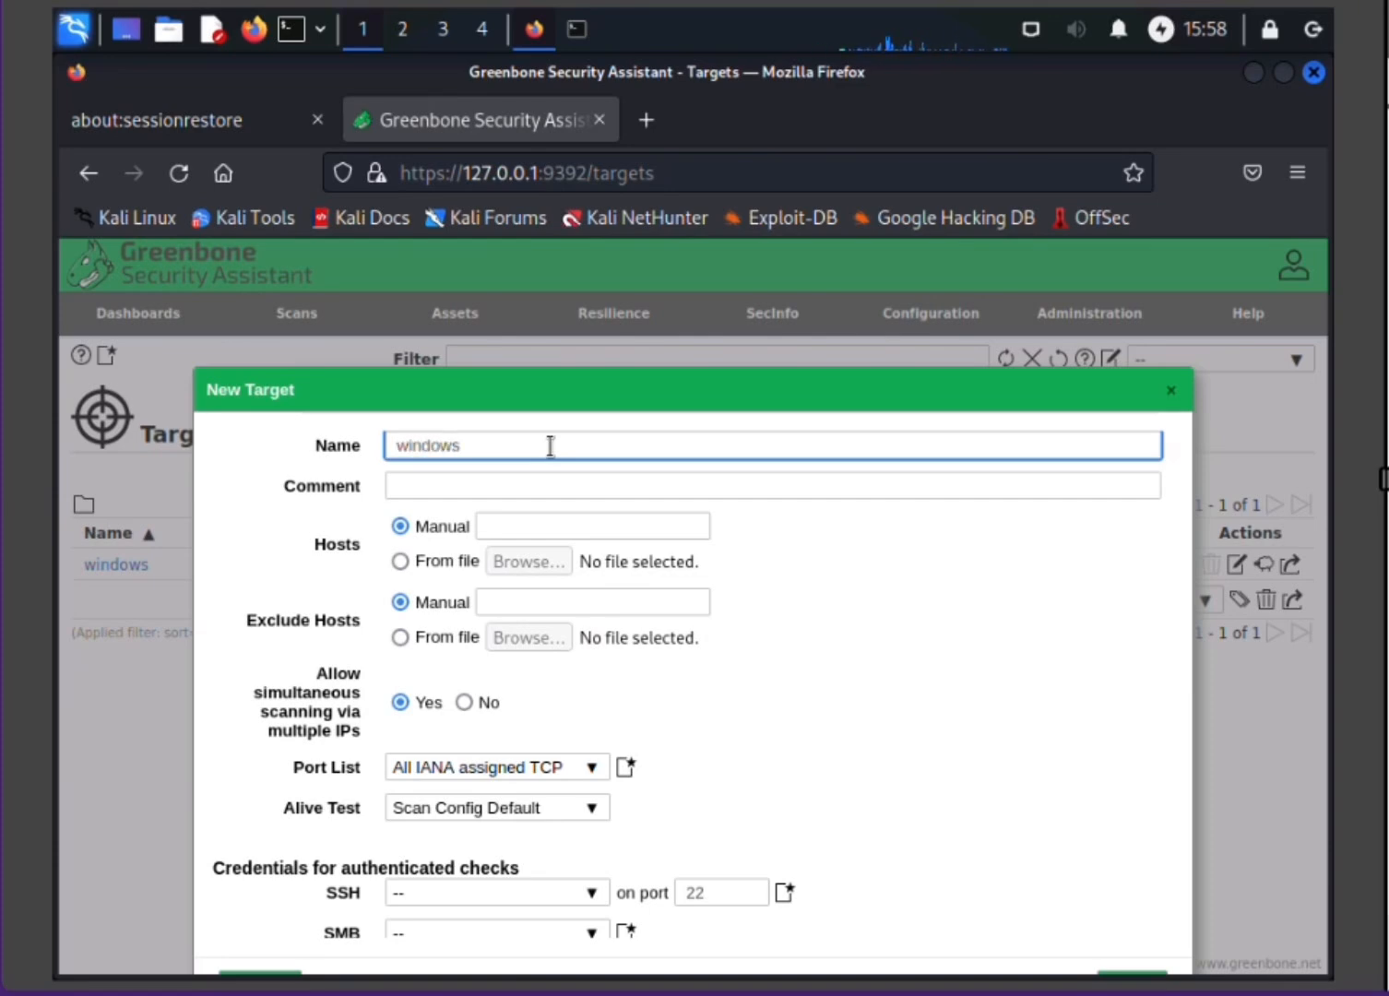
pyautogui.write('7')
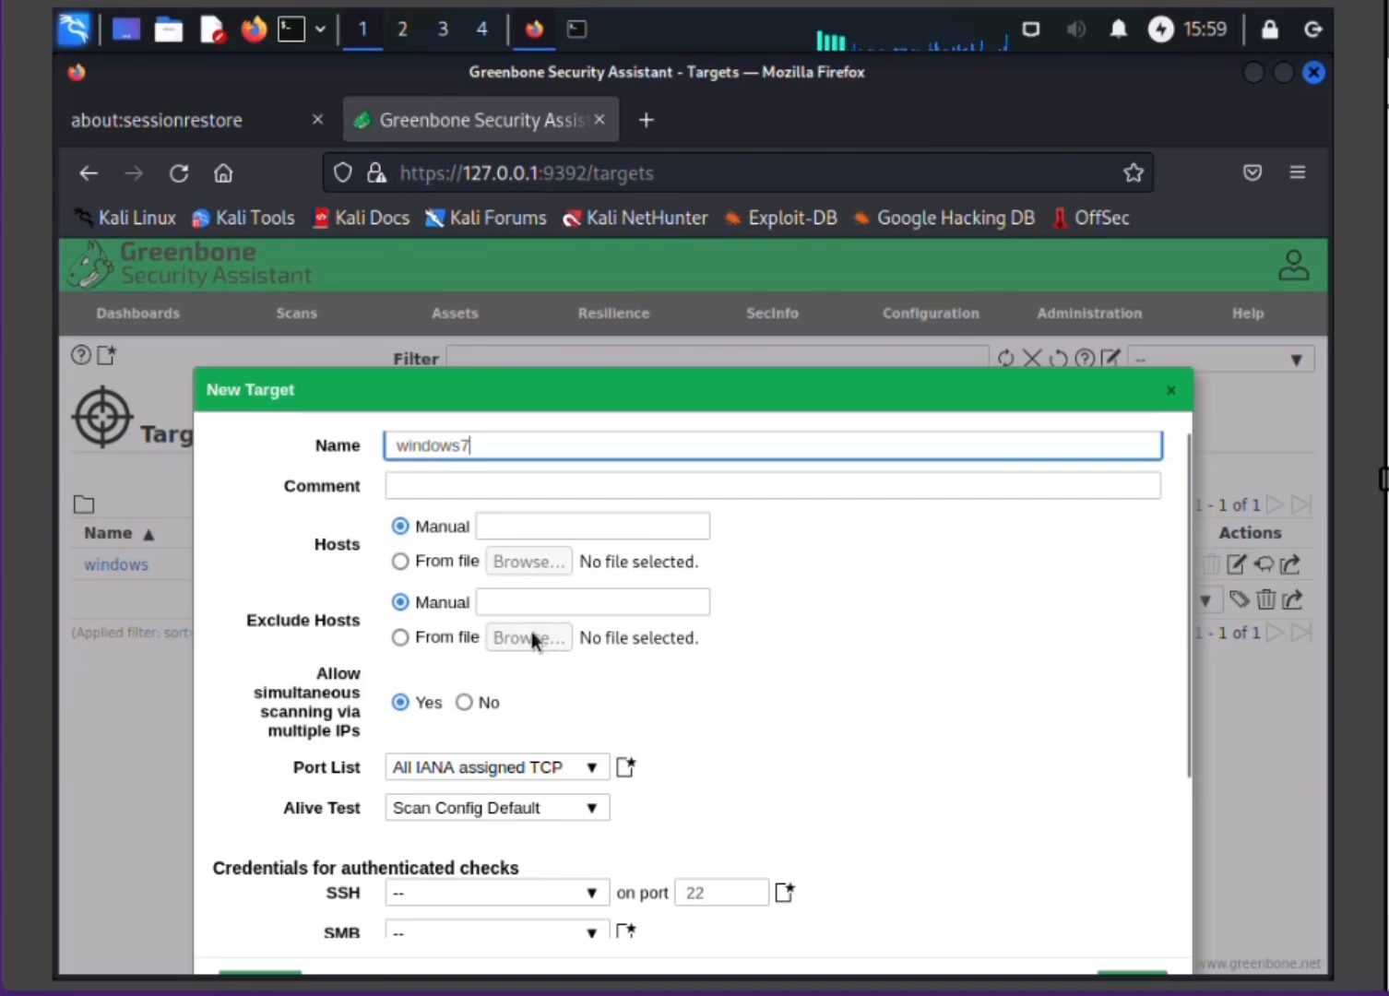
# Step: Enter 192.168.10.2 as the target's manual host and save the new target
pyautogui.click(518, 523)
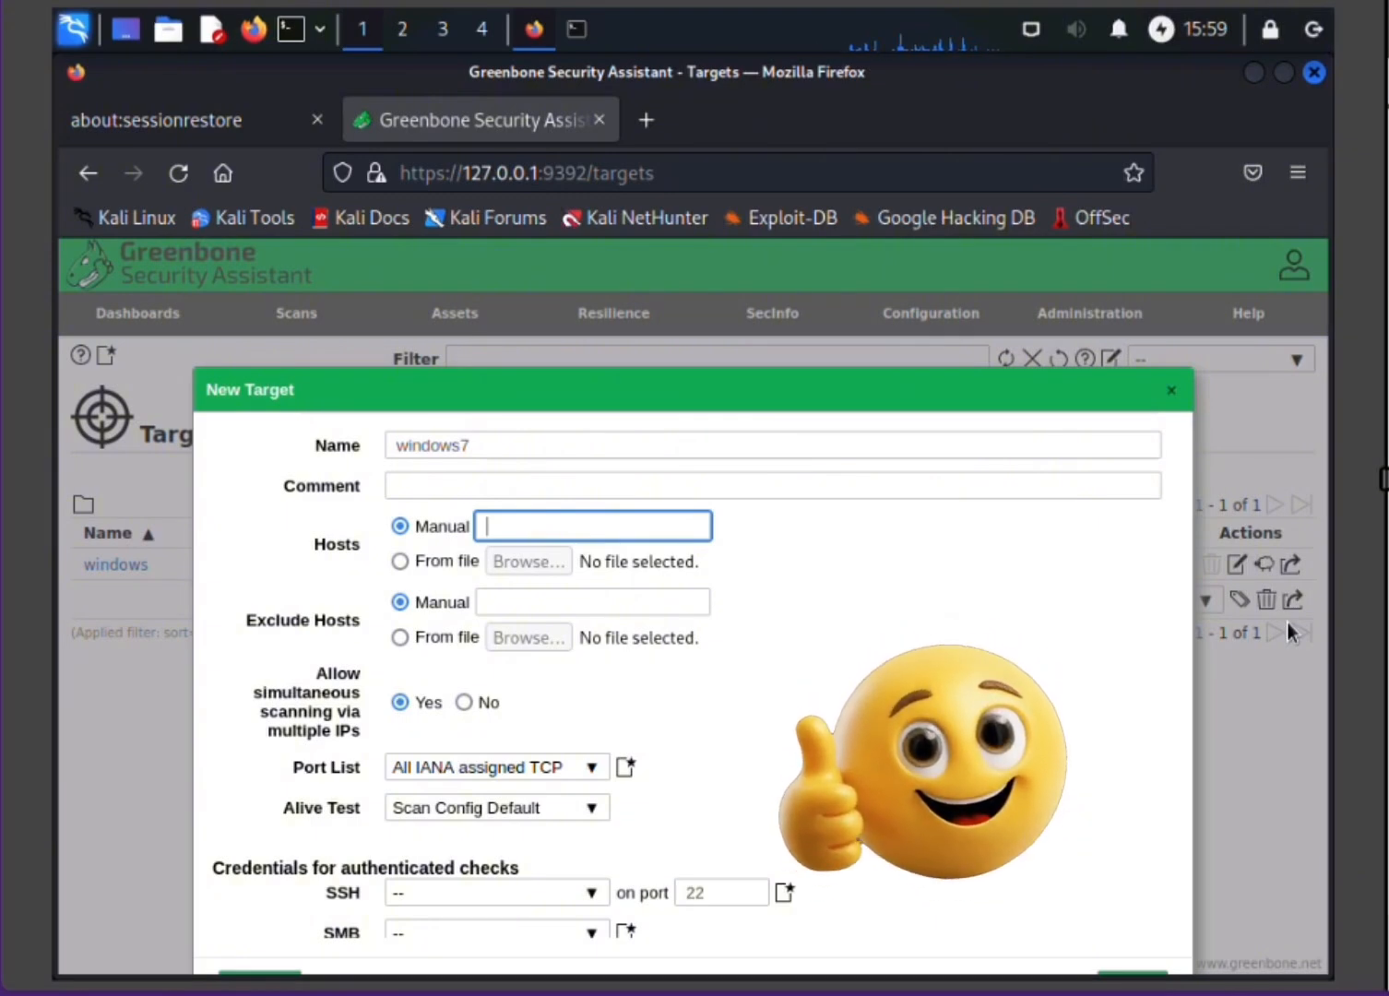
pyautogui.write('192.')
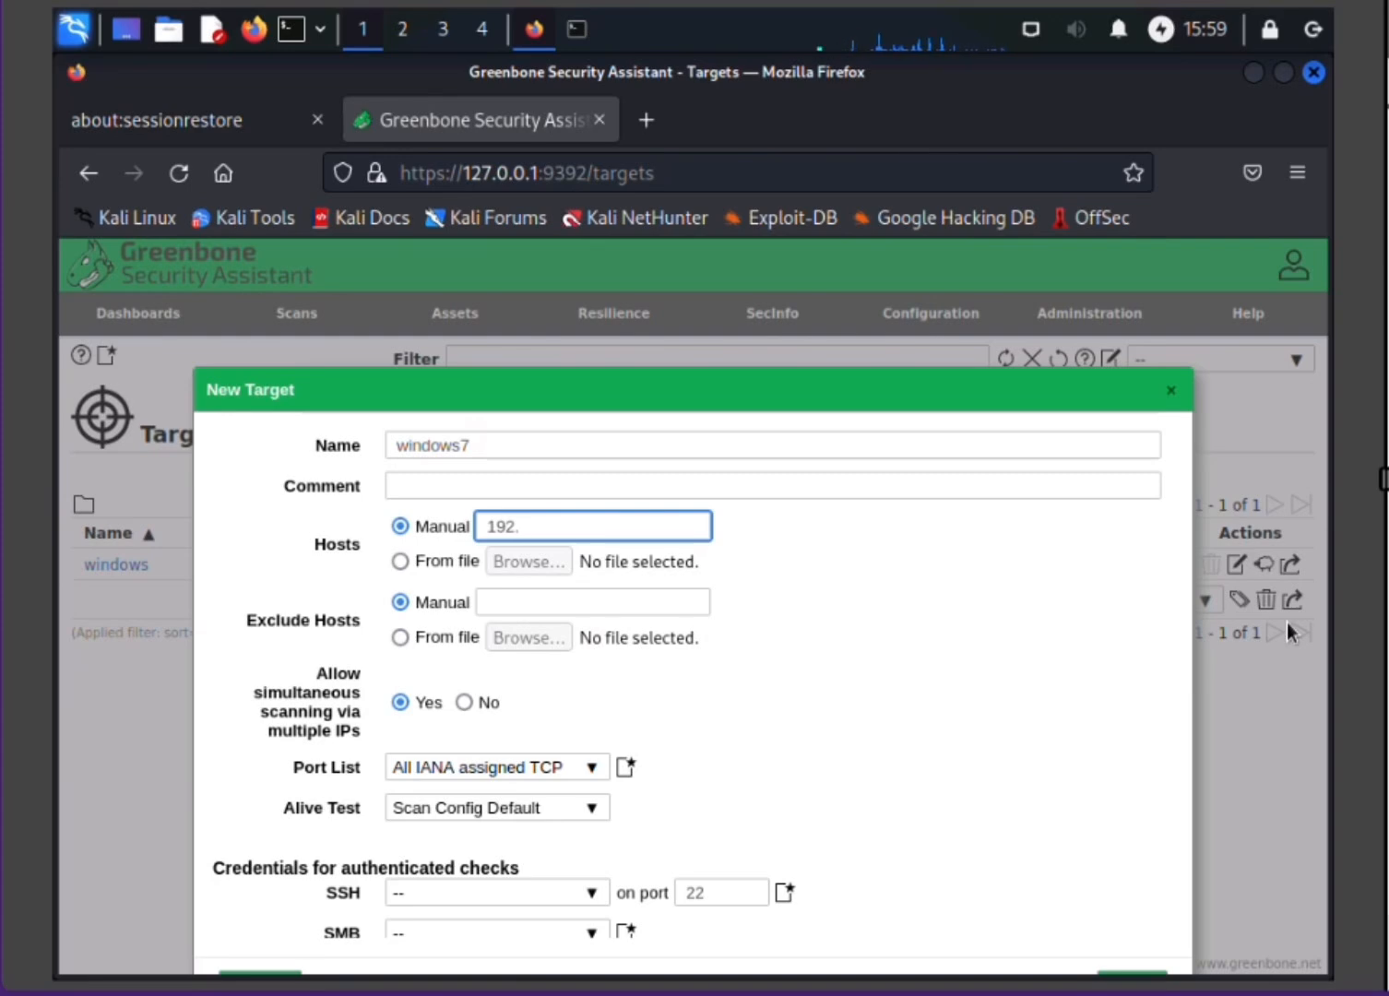
pyautogui.write('168')
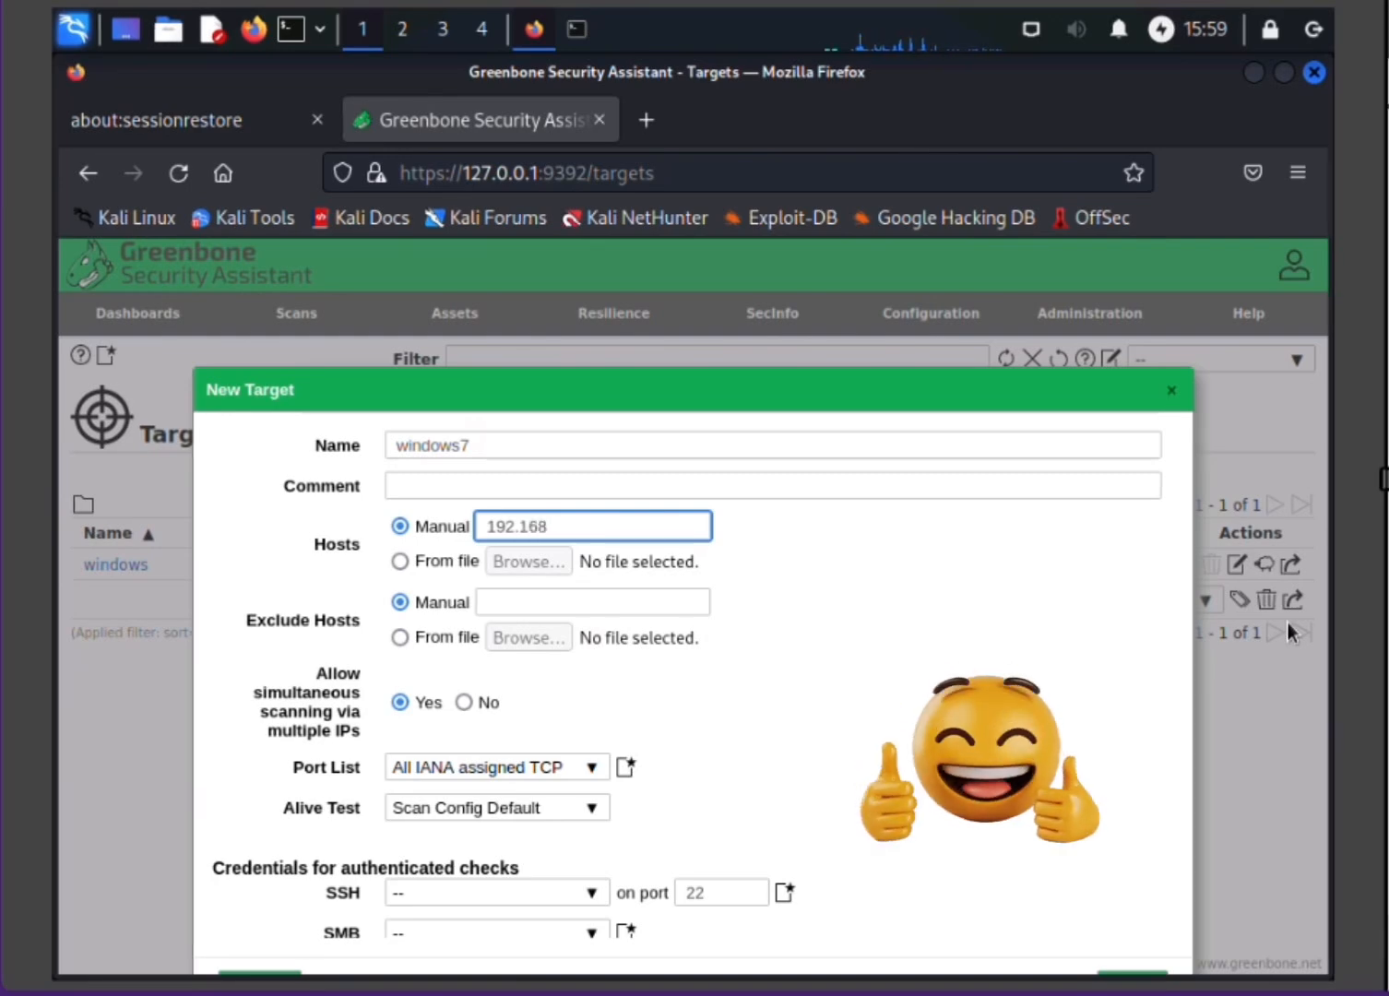
pyautogui.write('.10.2')
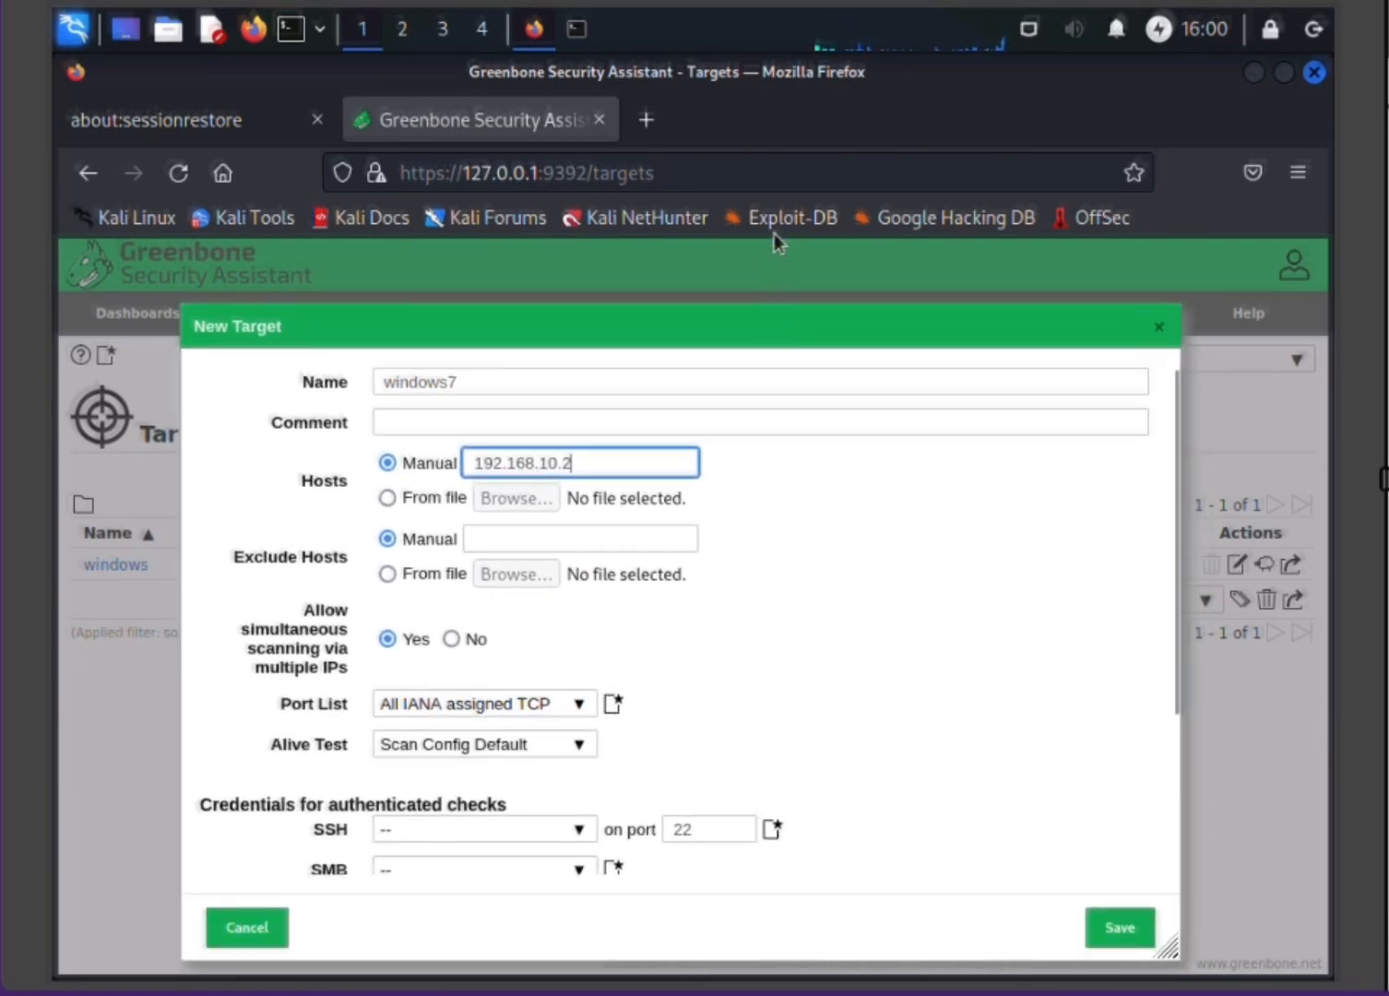
pyautogui.click(1120, 930)
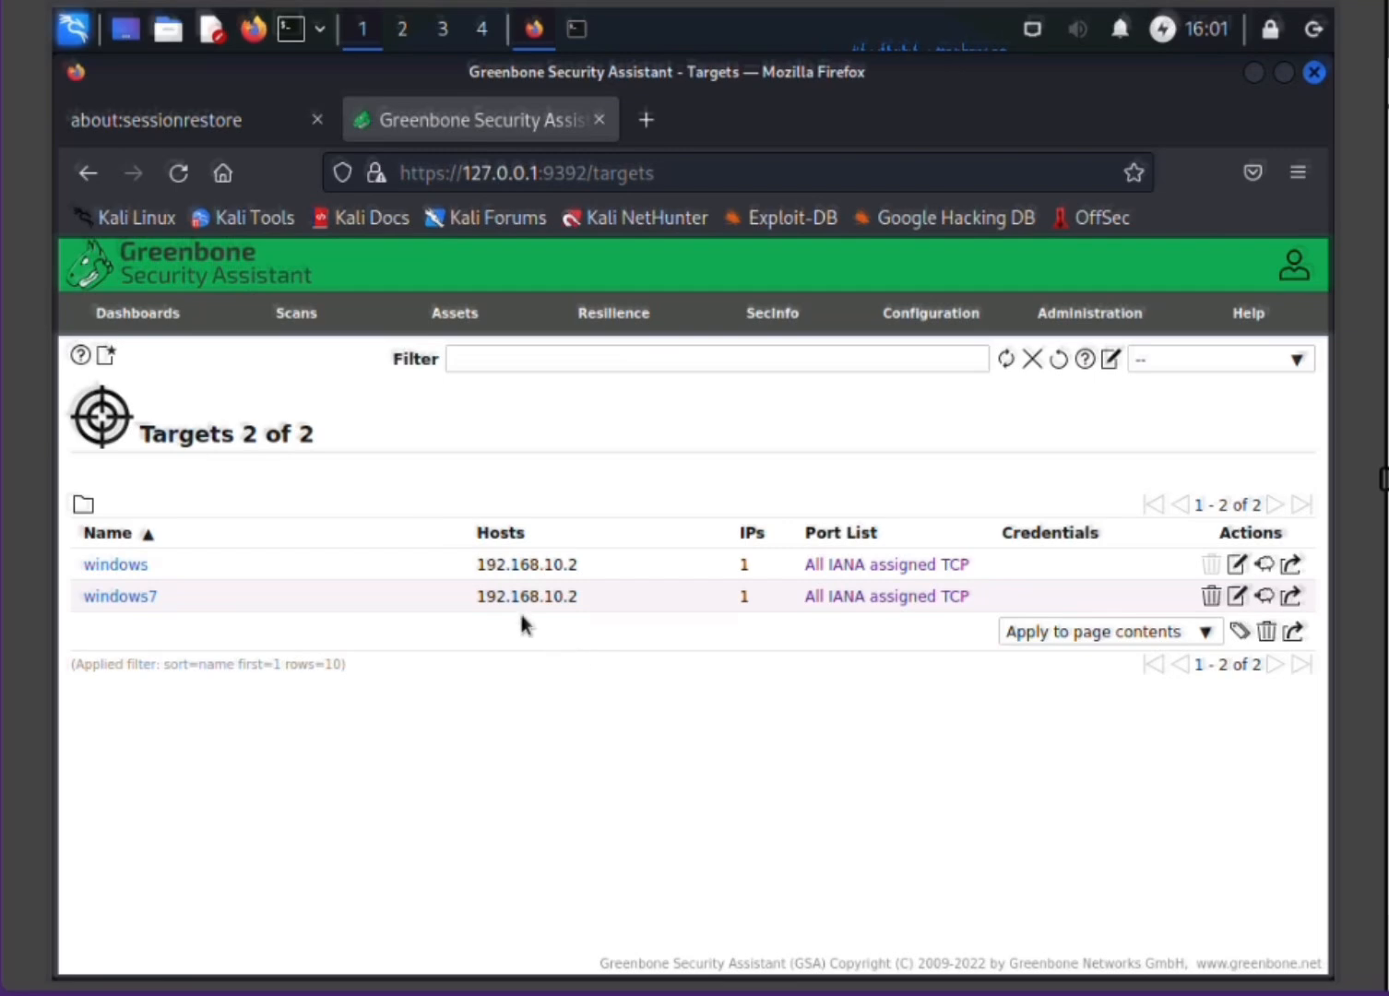
# Step: Open the Tasks page and start creating a new scan task
pyautogui.moveTo(298, 323)
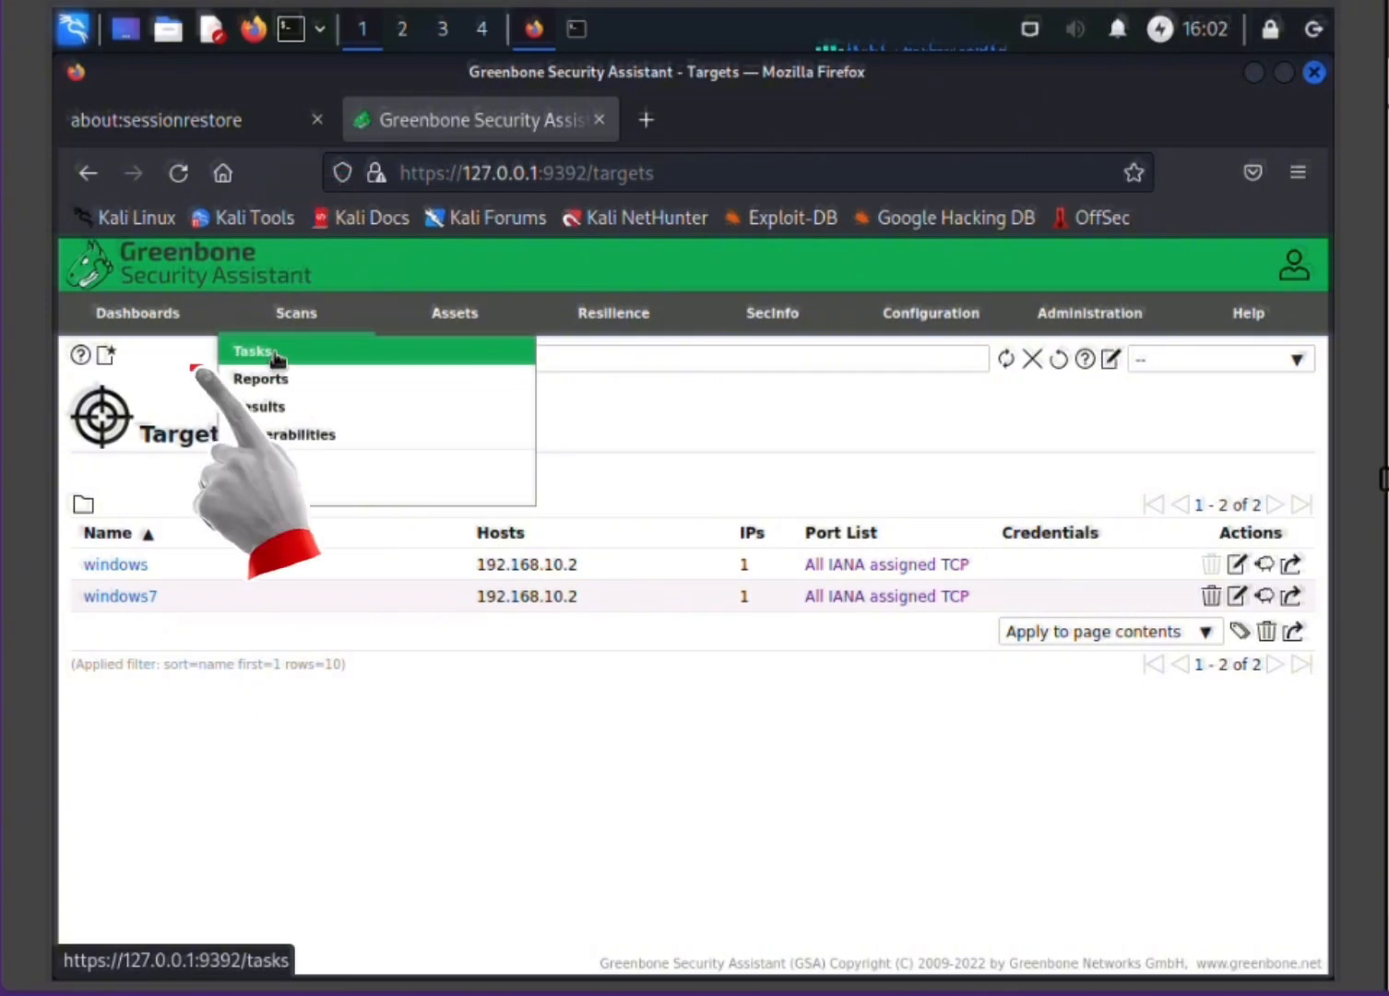
pyautogui.click(275, 353)
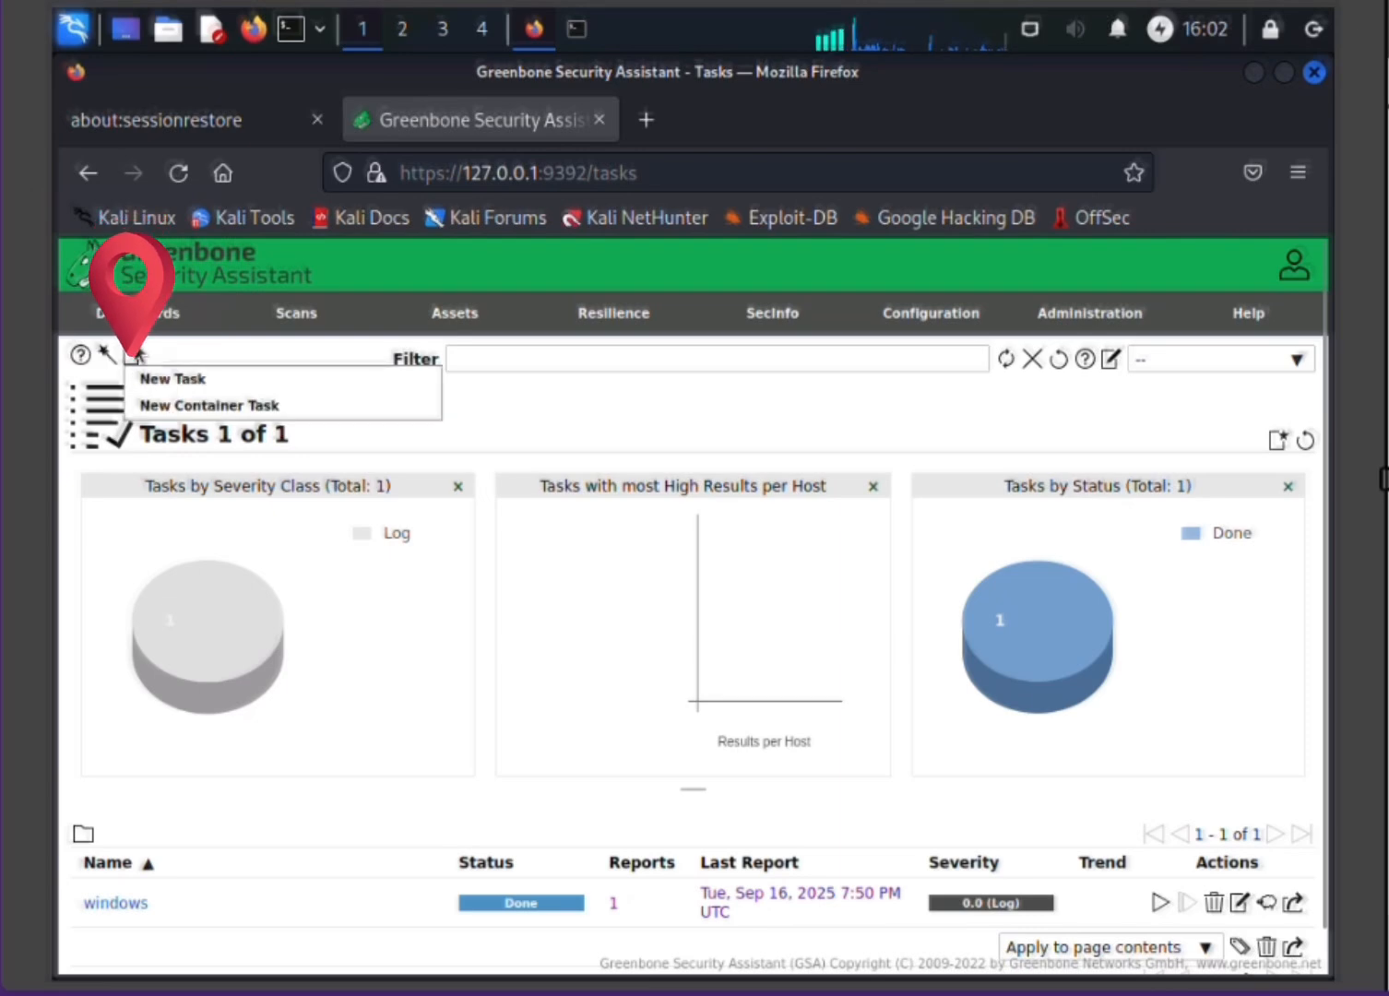
pyautogui.moveTo(132, 357)
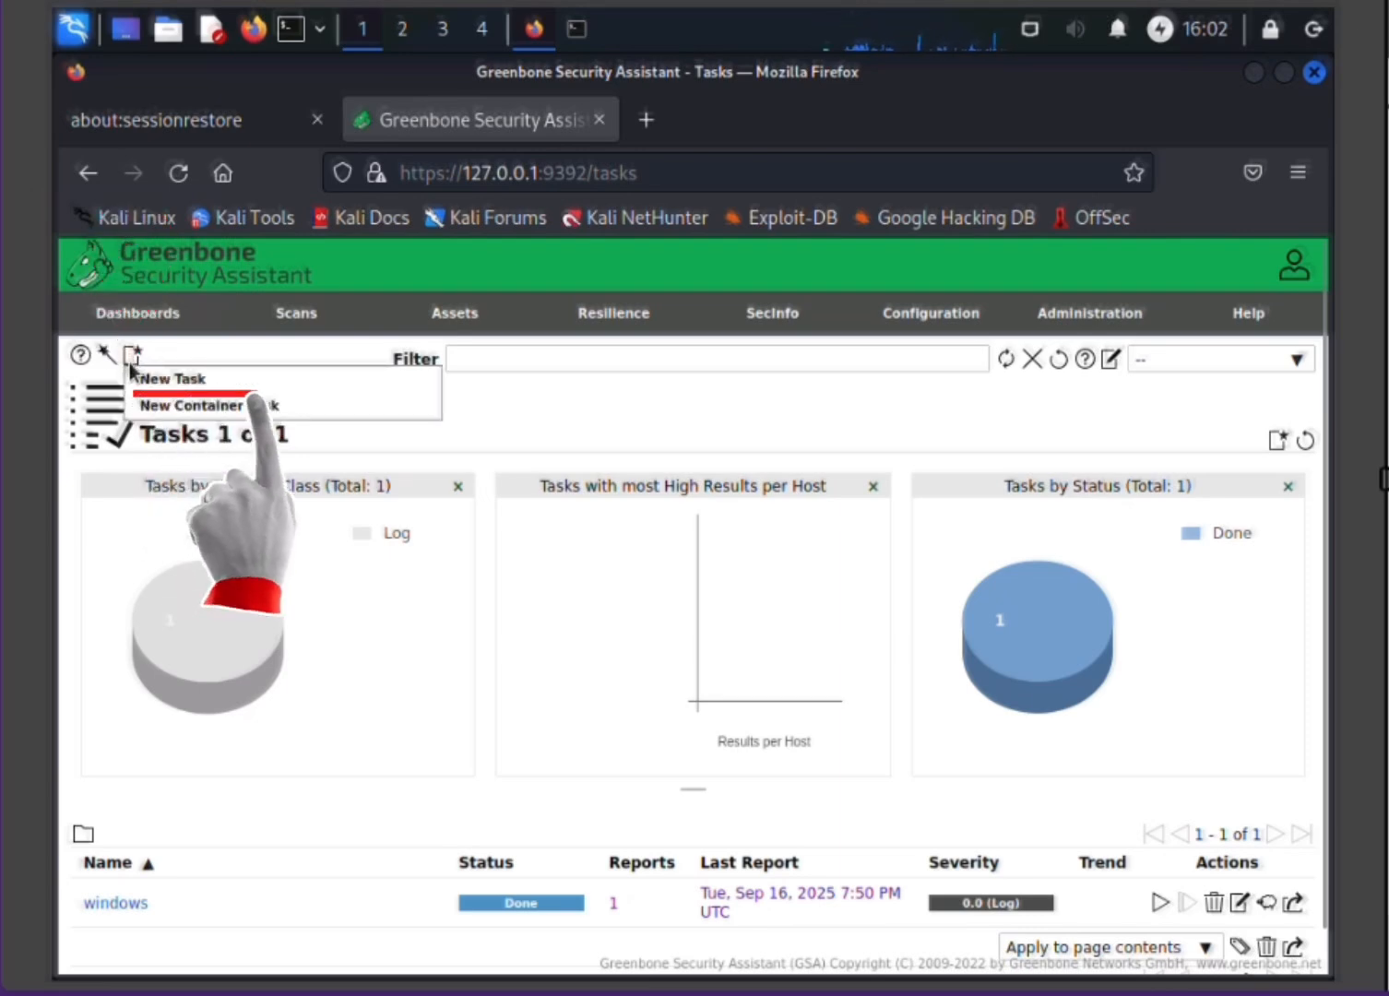
pyautogui.click(175, 380)
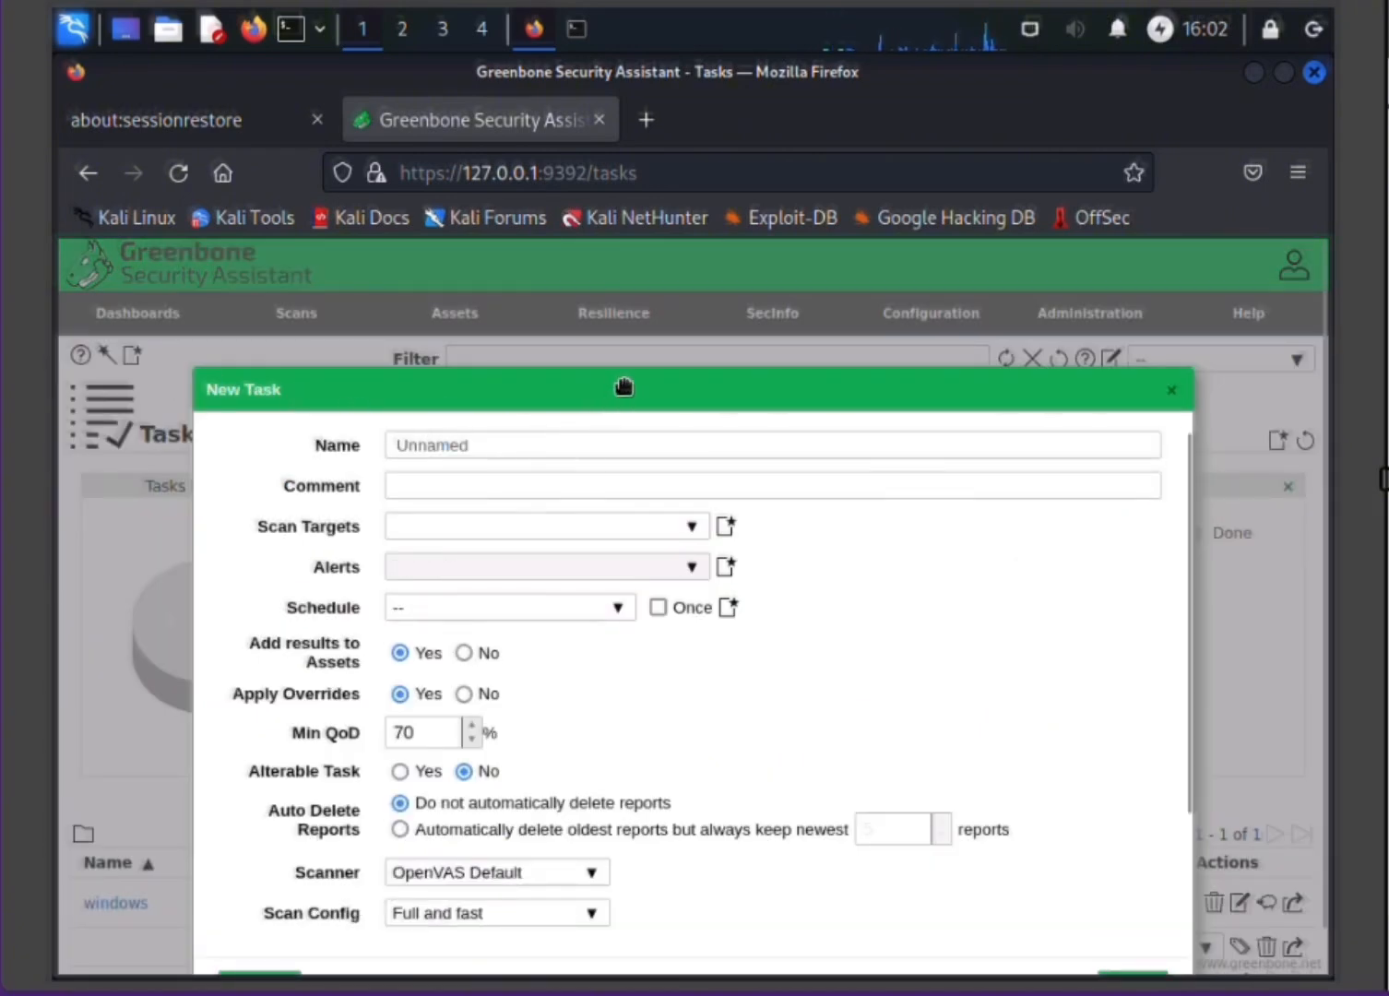
pyautogui.moveTo(623, 385); pyautogui.dragTo(615, 193)
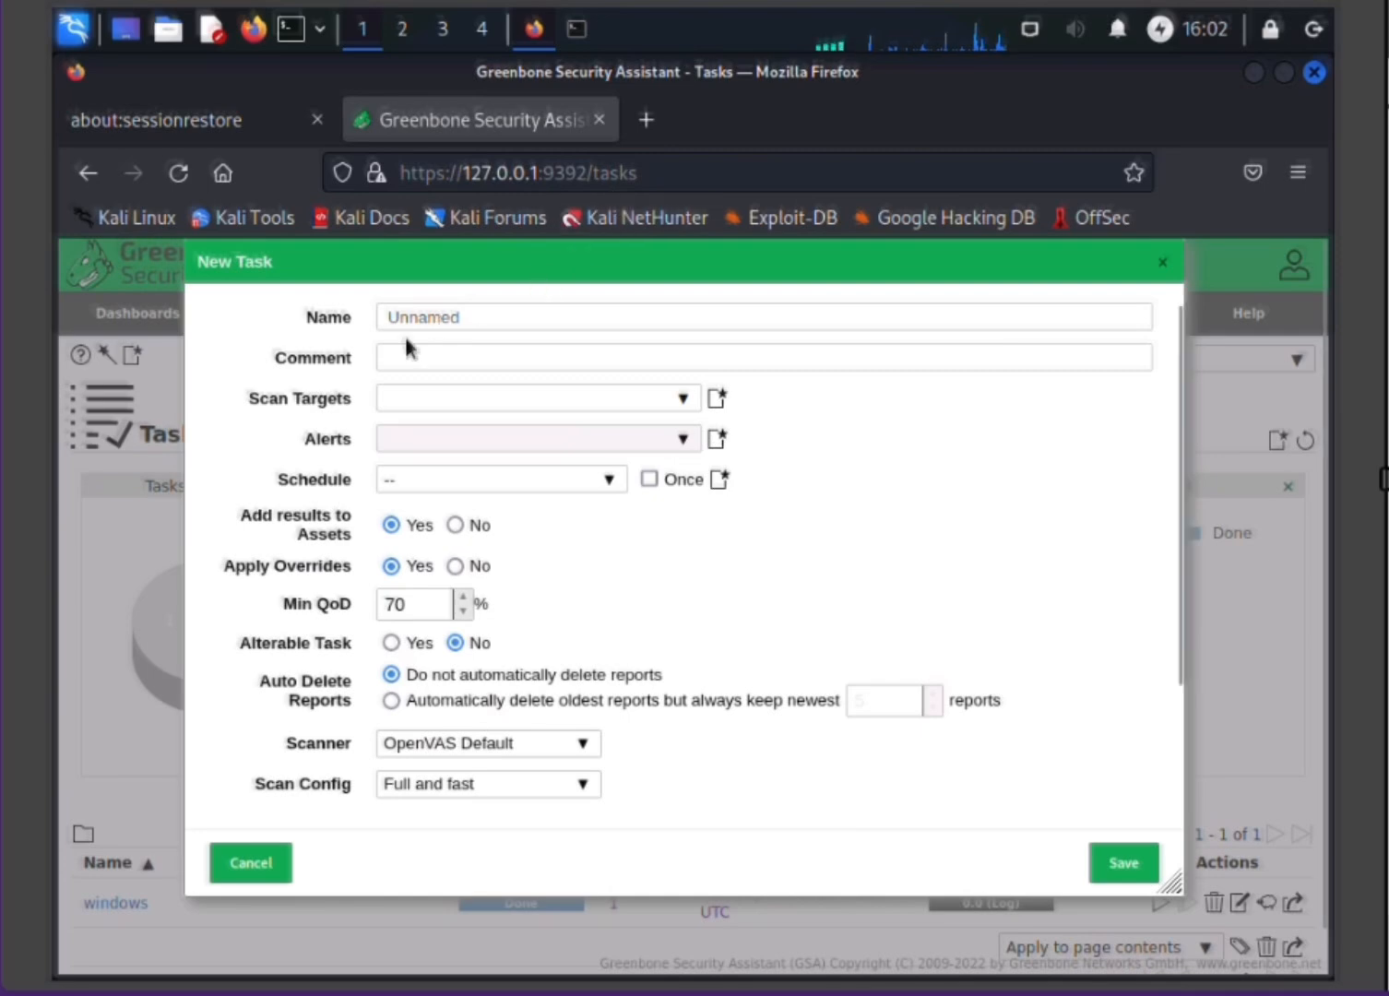
# Step: Replace the new task's default name with windows7
pyautogui.click(507, 316)
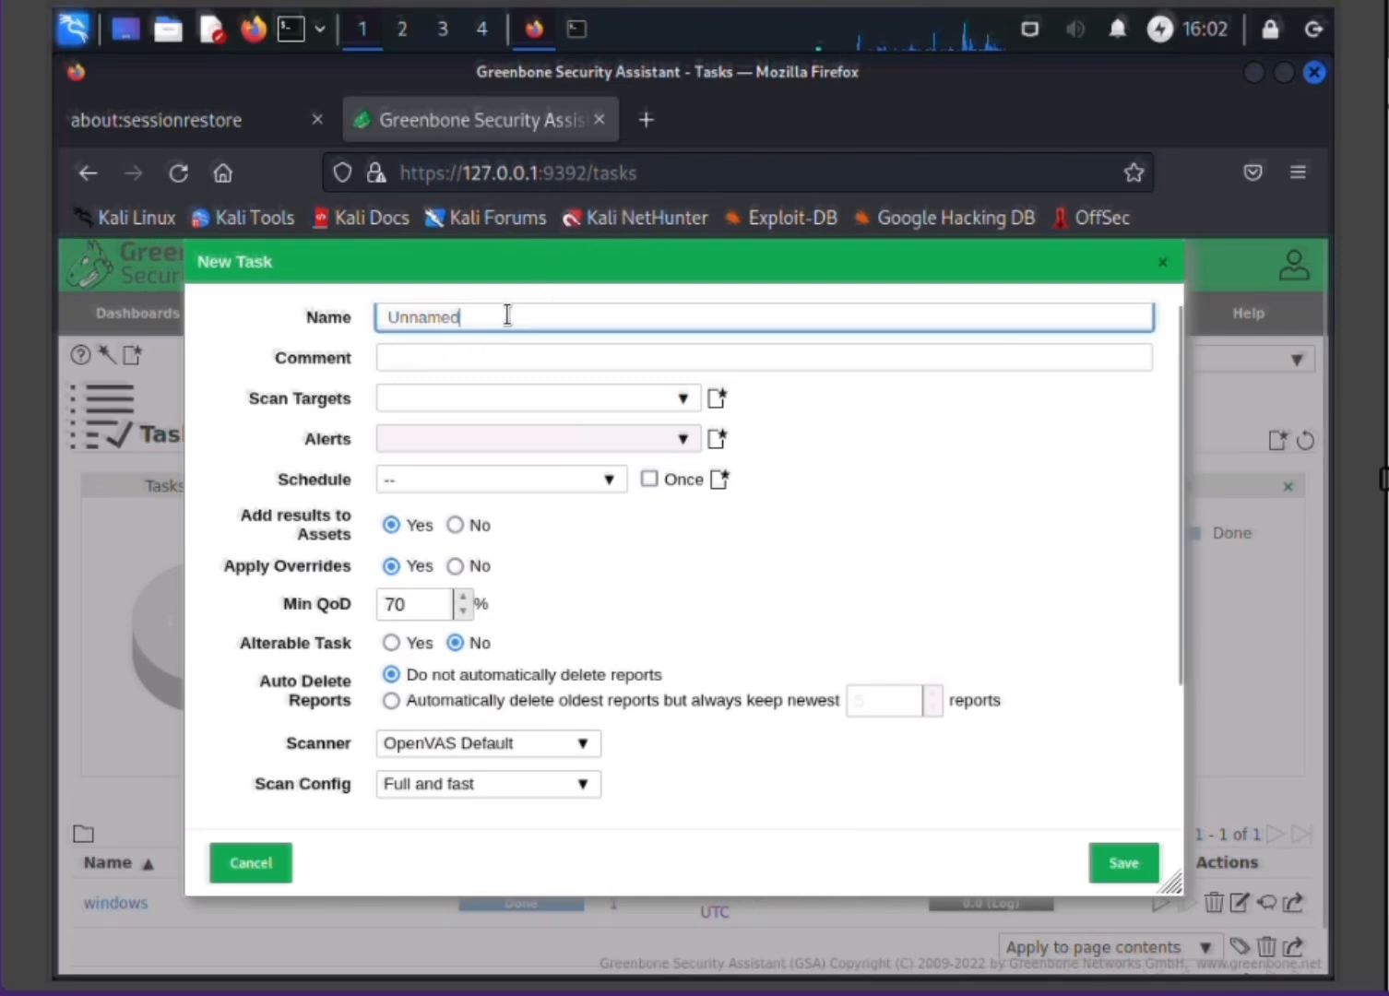
pyautogui.press('BackSpace')
pyautogui.press('BackSpace')
pyautogui.press('BackSpace')
pyautogui.press('BackSpace')
pyautogui.press('BackSpace')
pyautogui.press('BackSpace')
pyautogui.press('BackSpace')
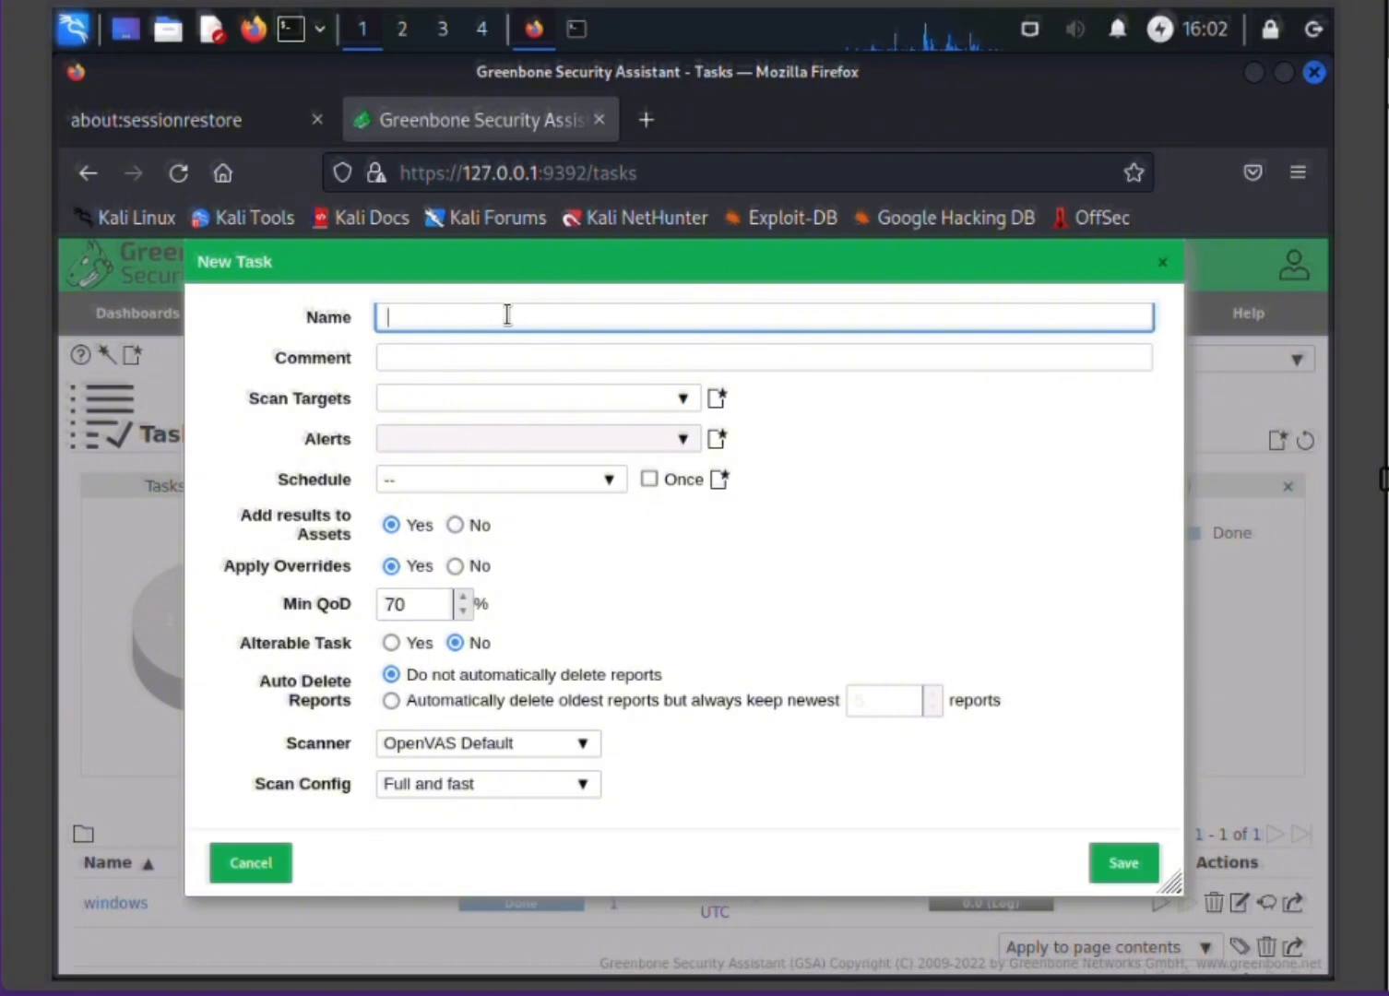
pyautogui.write('wi')
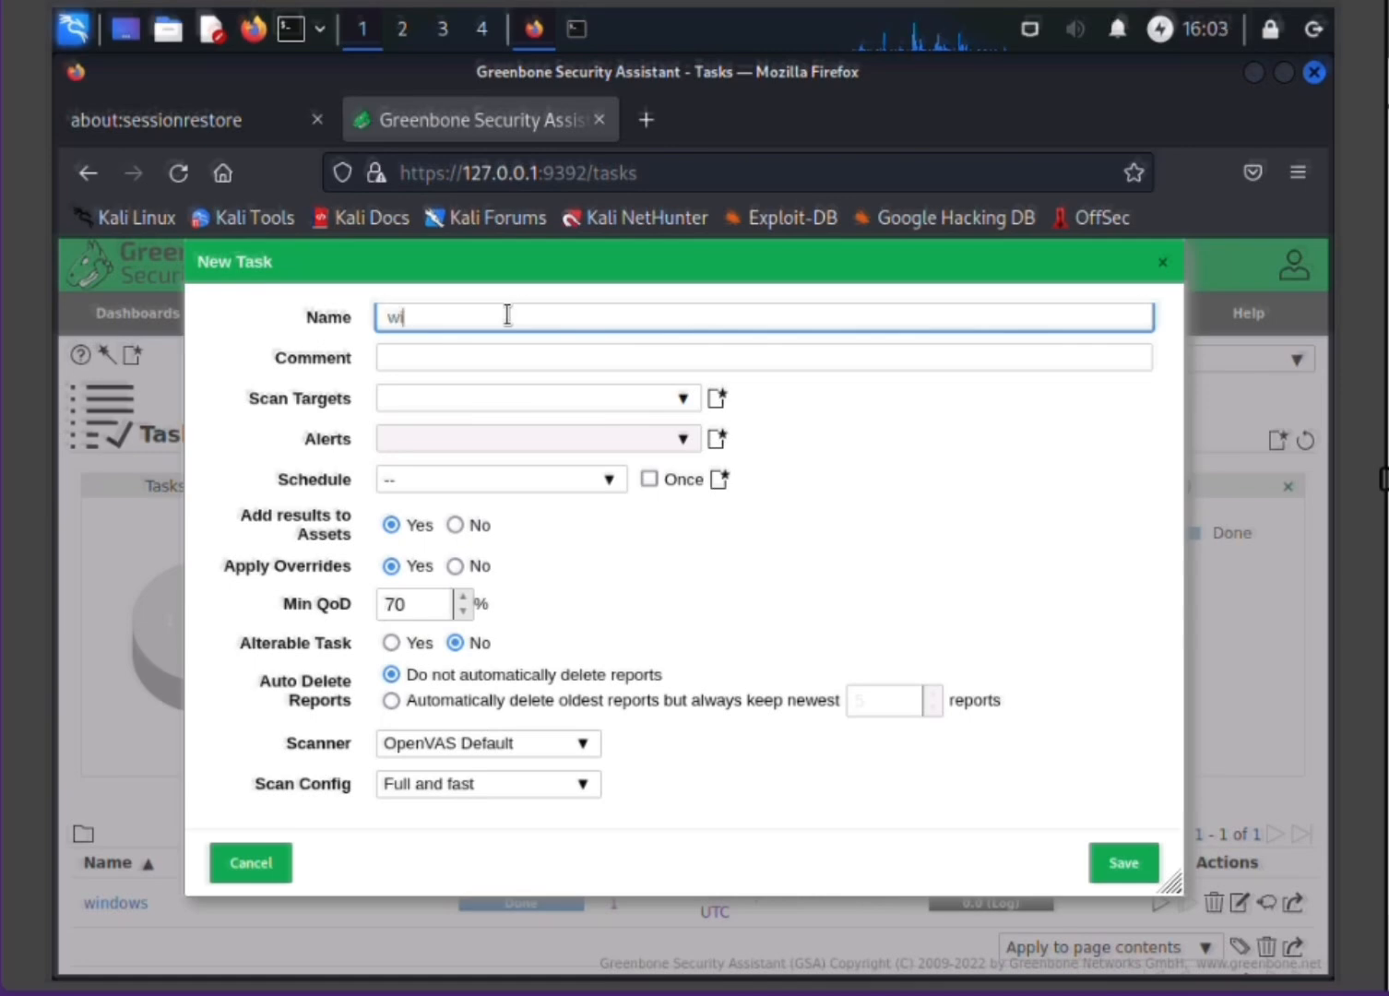
pyautogui.write('ndows7')
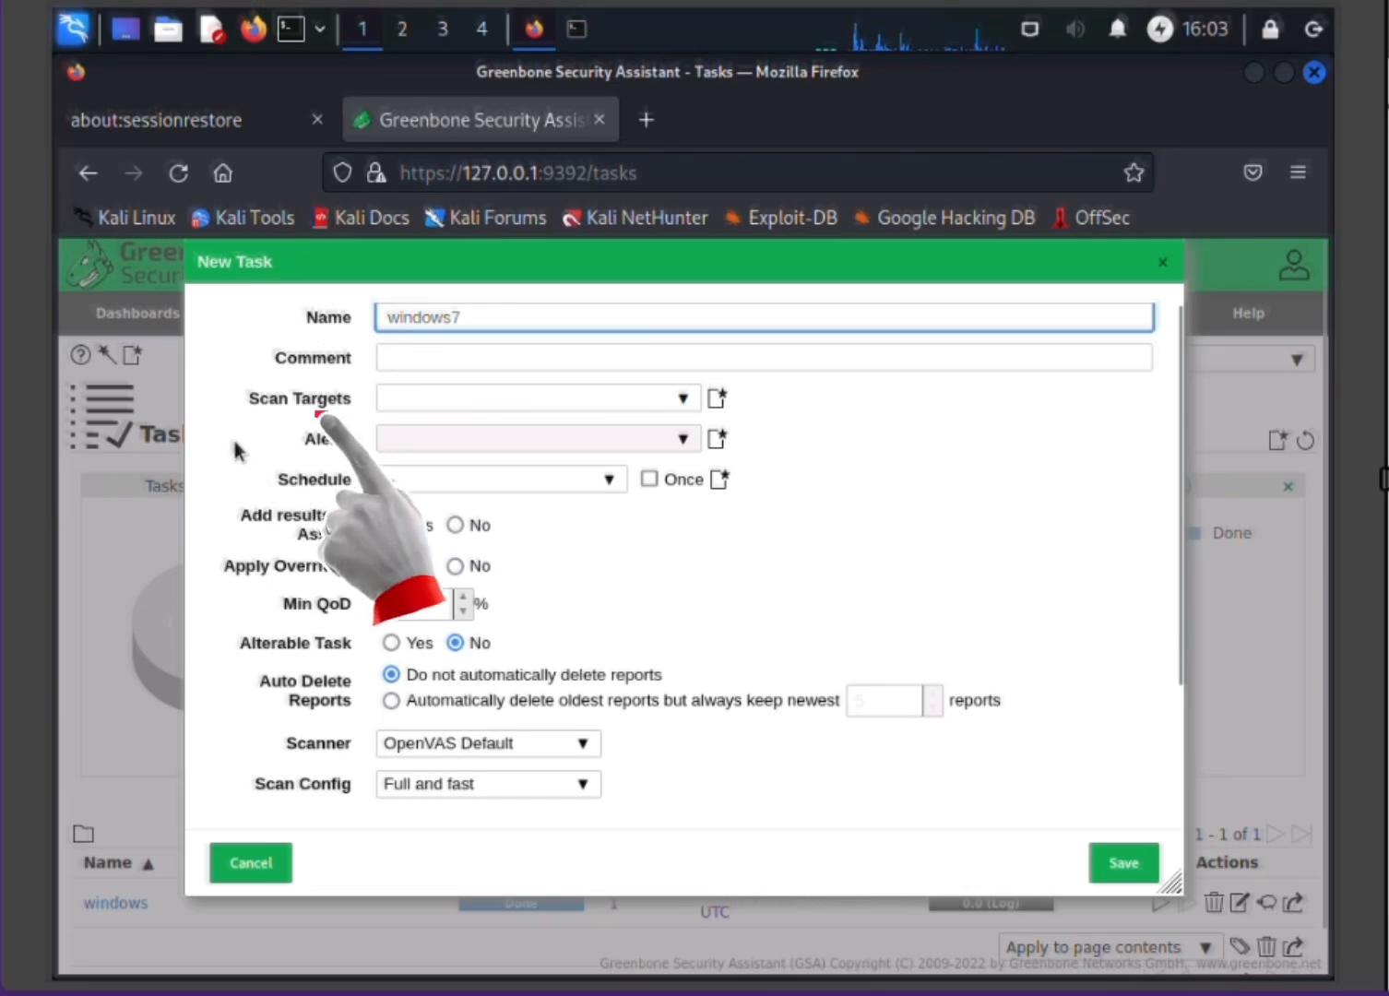
# Step: Choose windows7 as the task's scan target and OpenVAS Default as its scanner
pyautogui.click(420, 399)
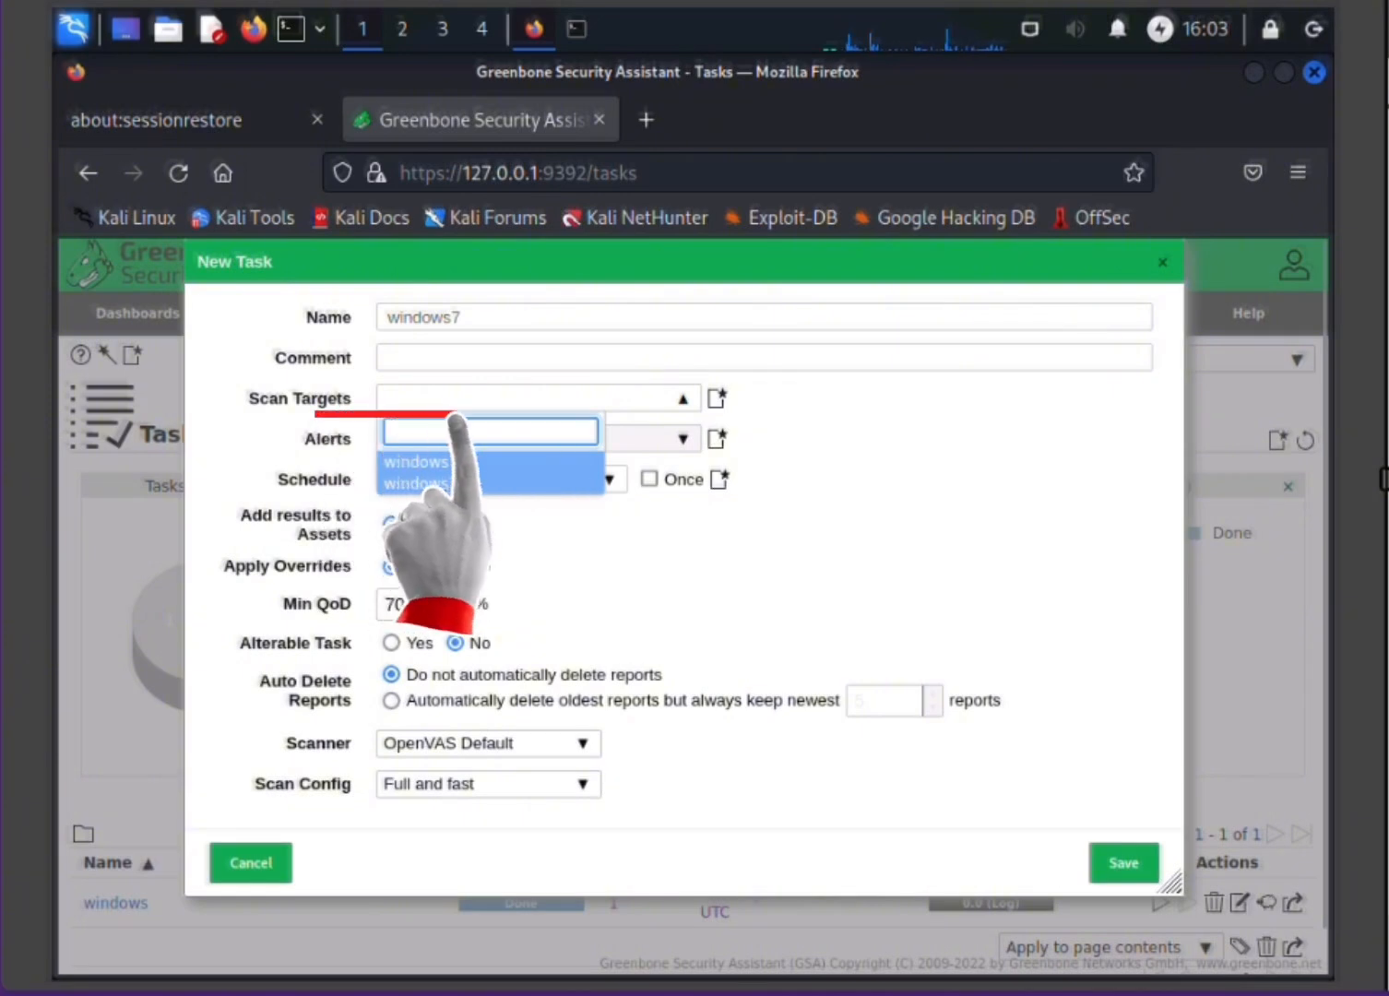
pyautogui.click(442, 490)
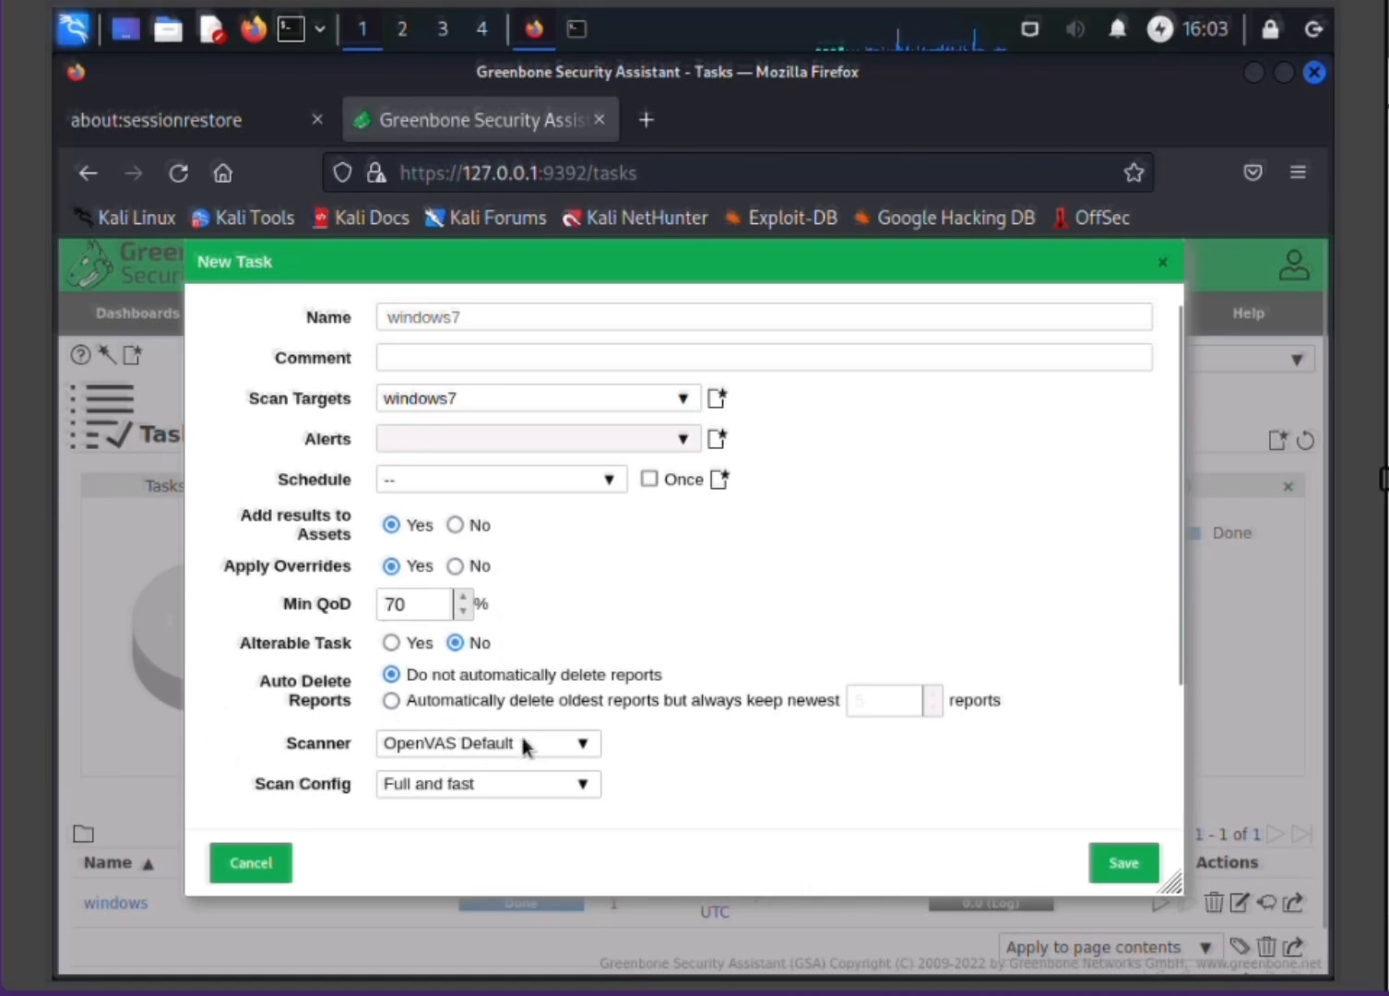
pyautogui.click(588, 749)
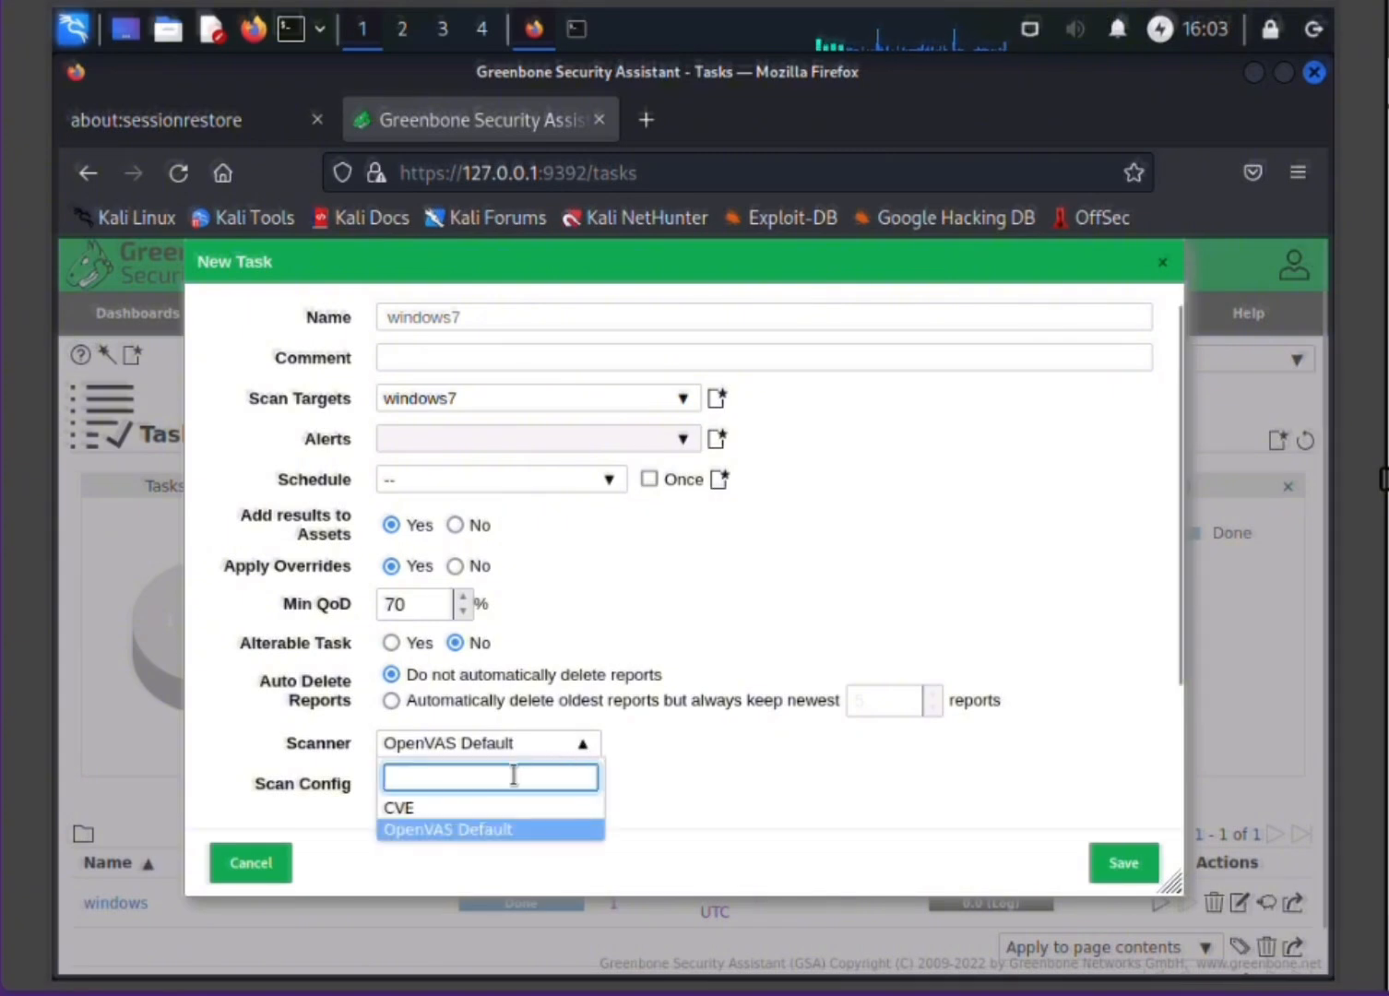
pyautogui.click(488, 831)
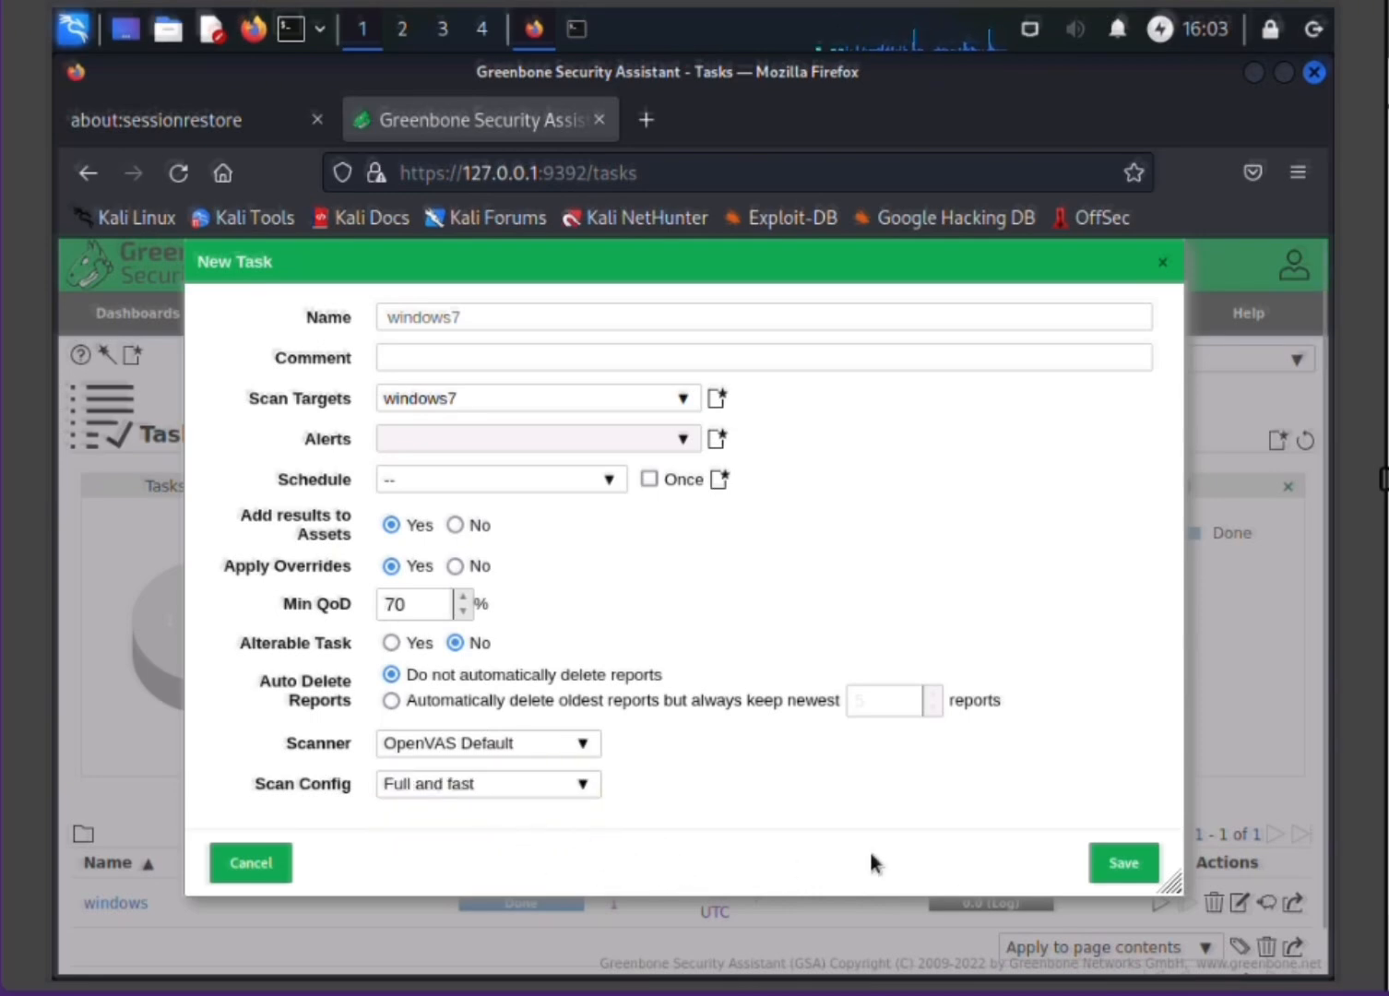
# Step: Keep the Full and fast scan config and save the new task
pyautogui.click(587, 786)
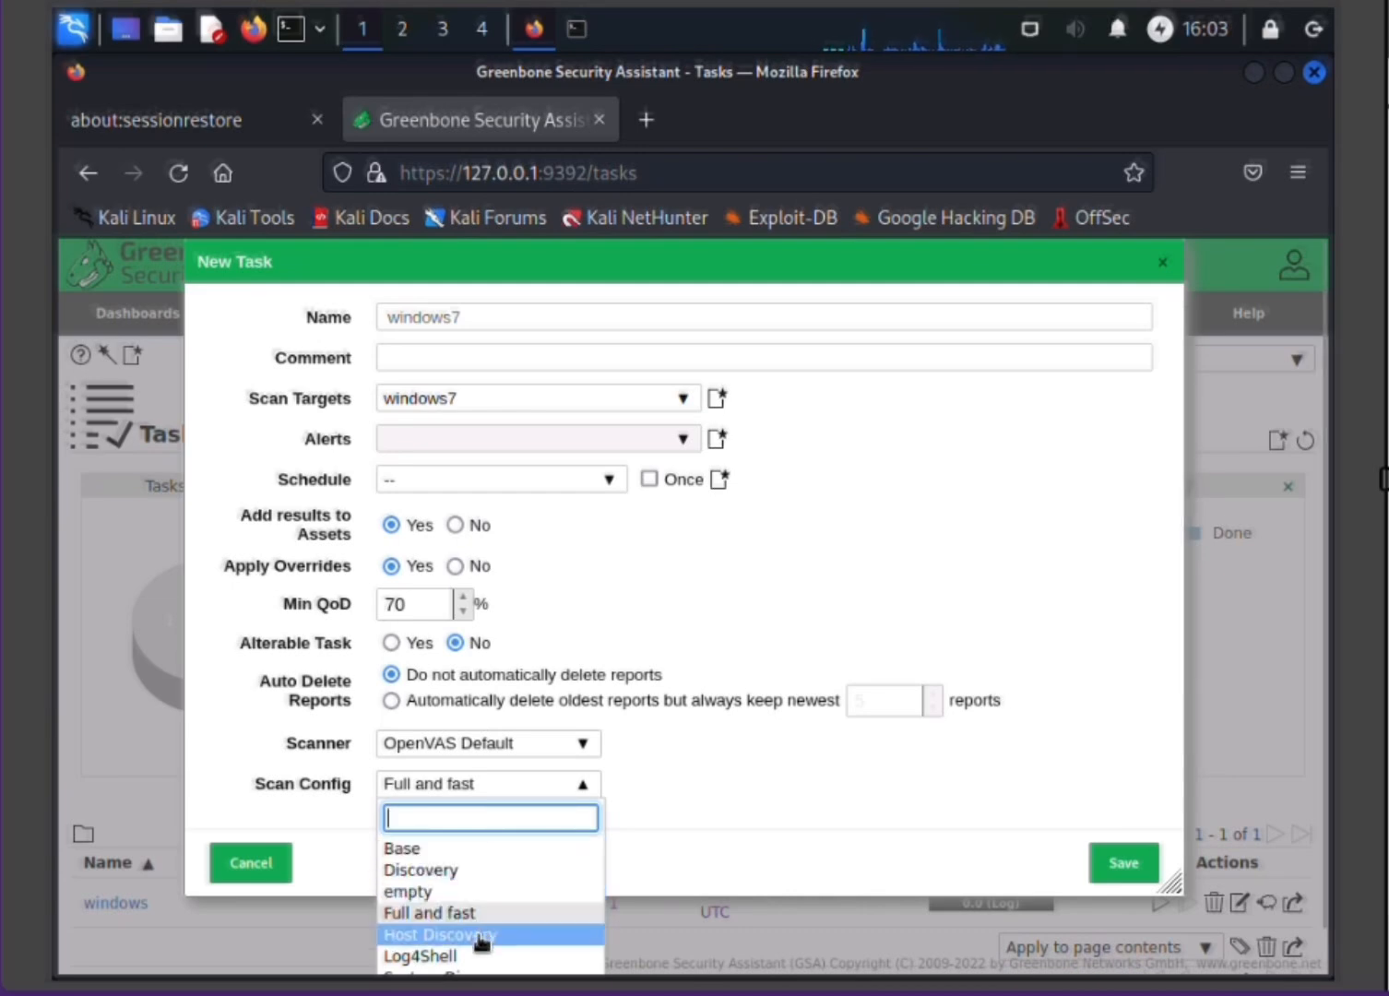
pyautogui.scroll(-3, 630, 670)
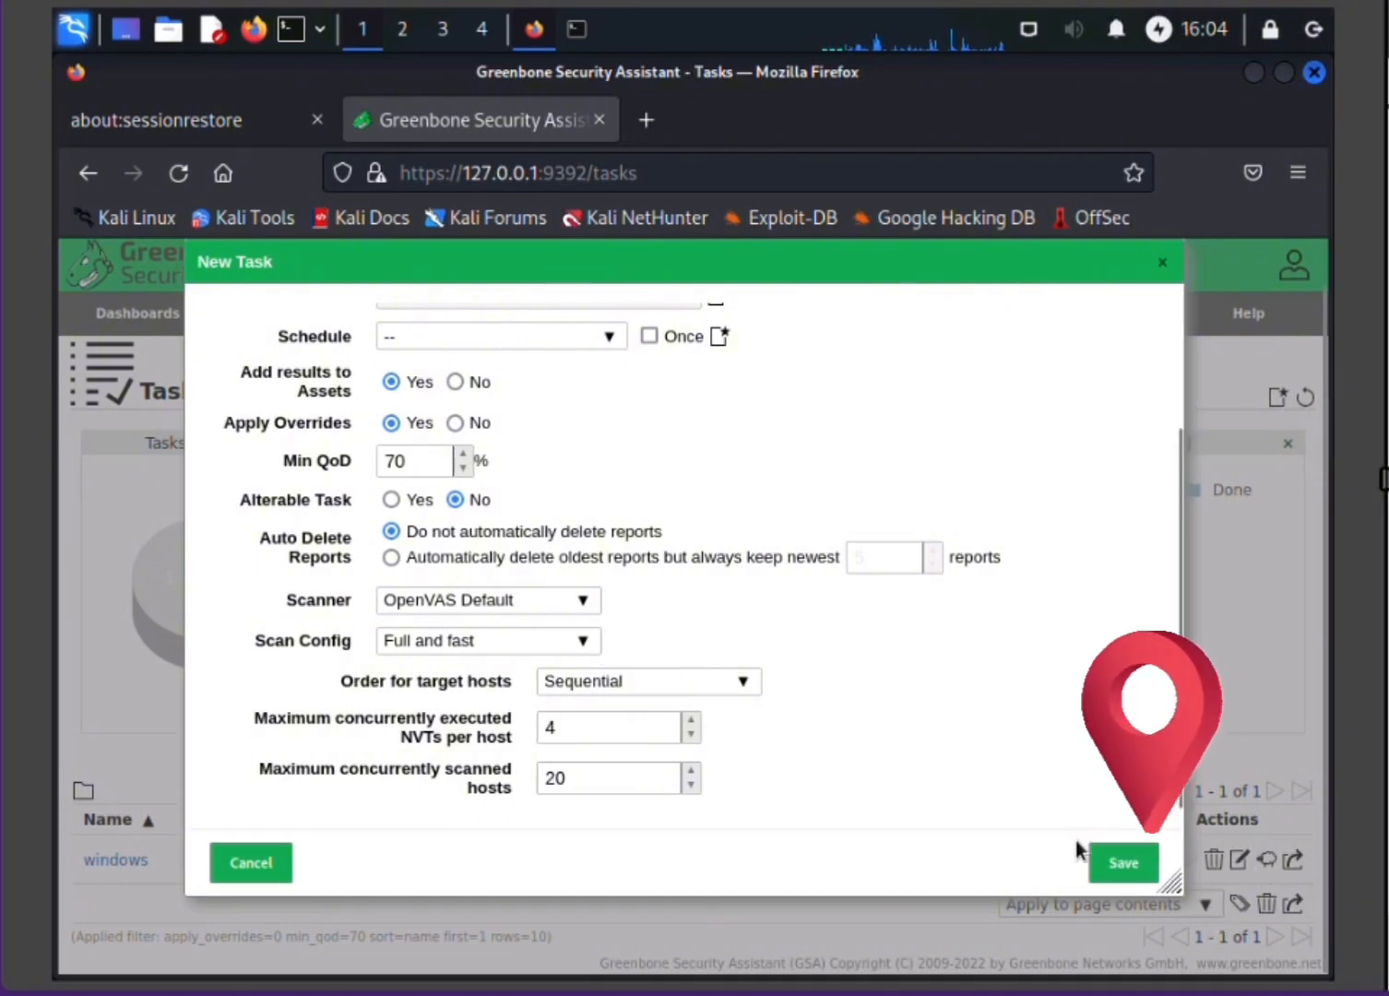
pyautogui.click(1128, 870)
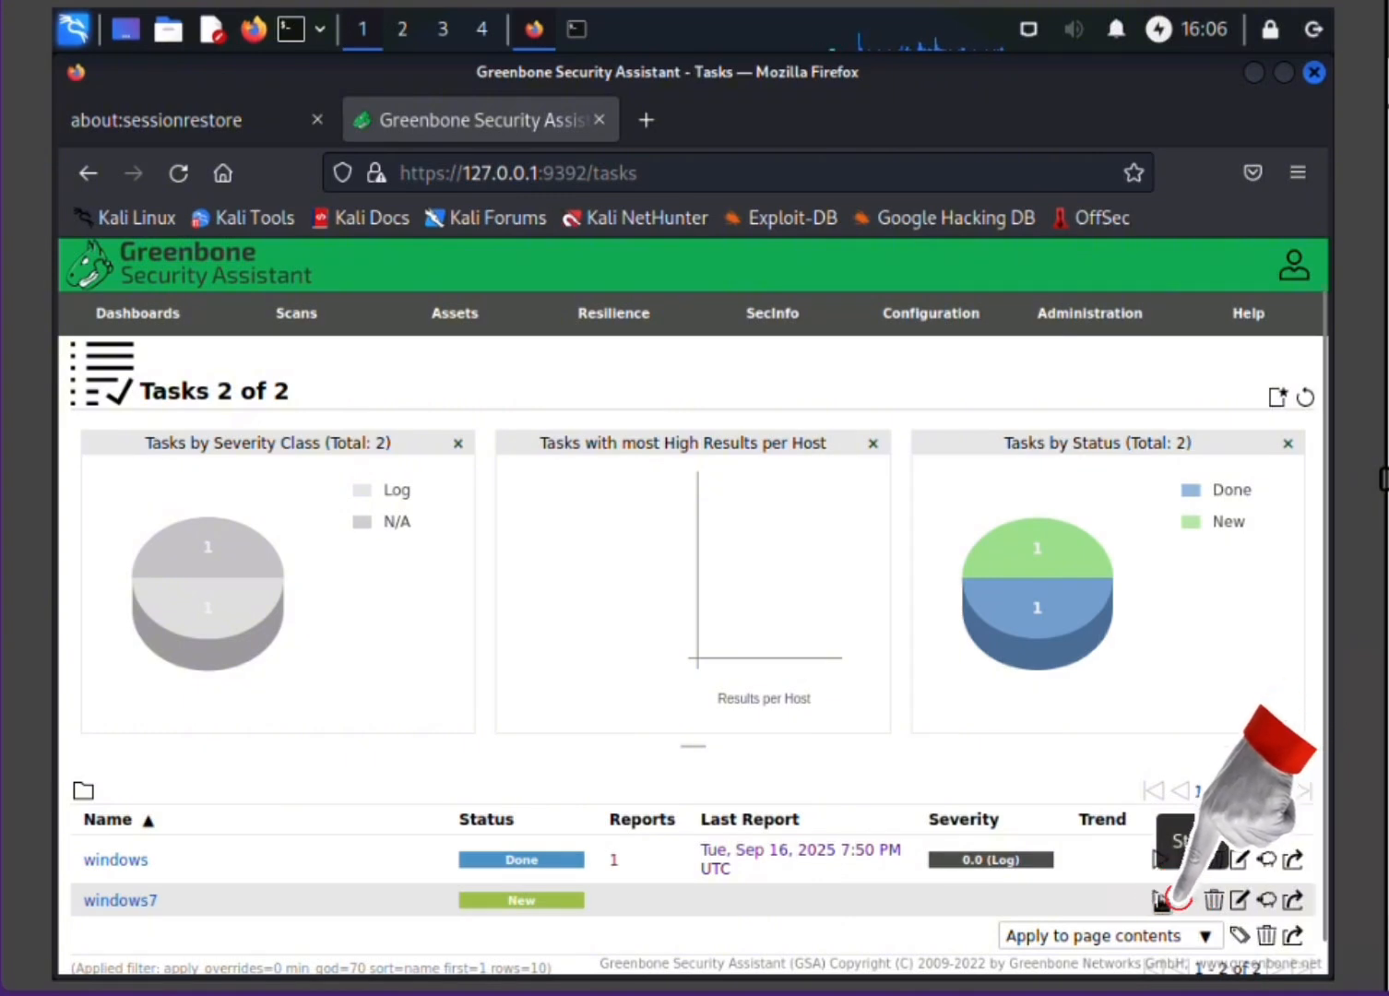
# Step: Start the windows7 scan task and open its list of reports
pyautogui.click(1161, 901)
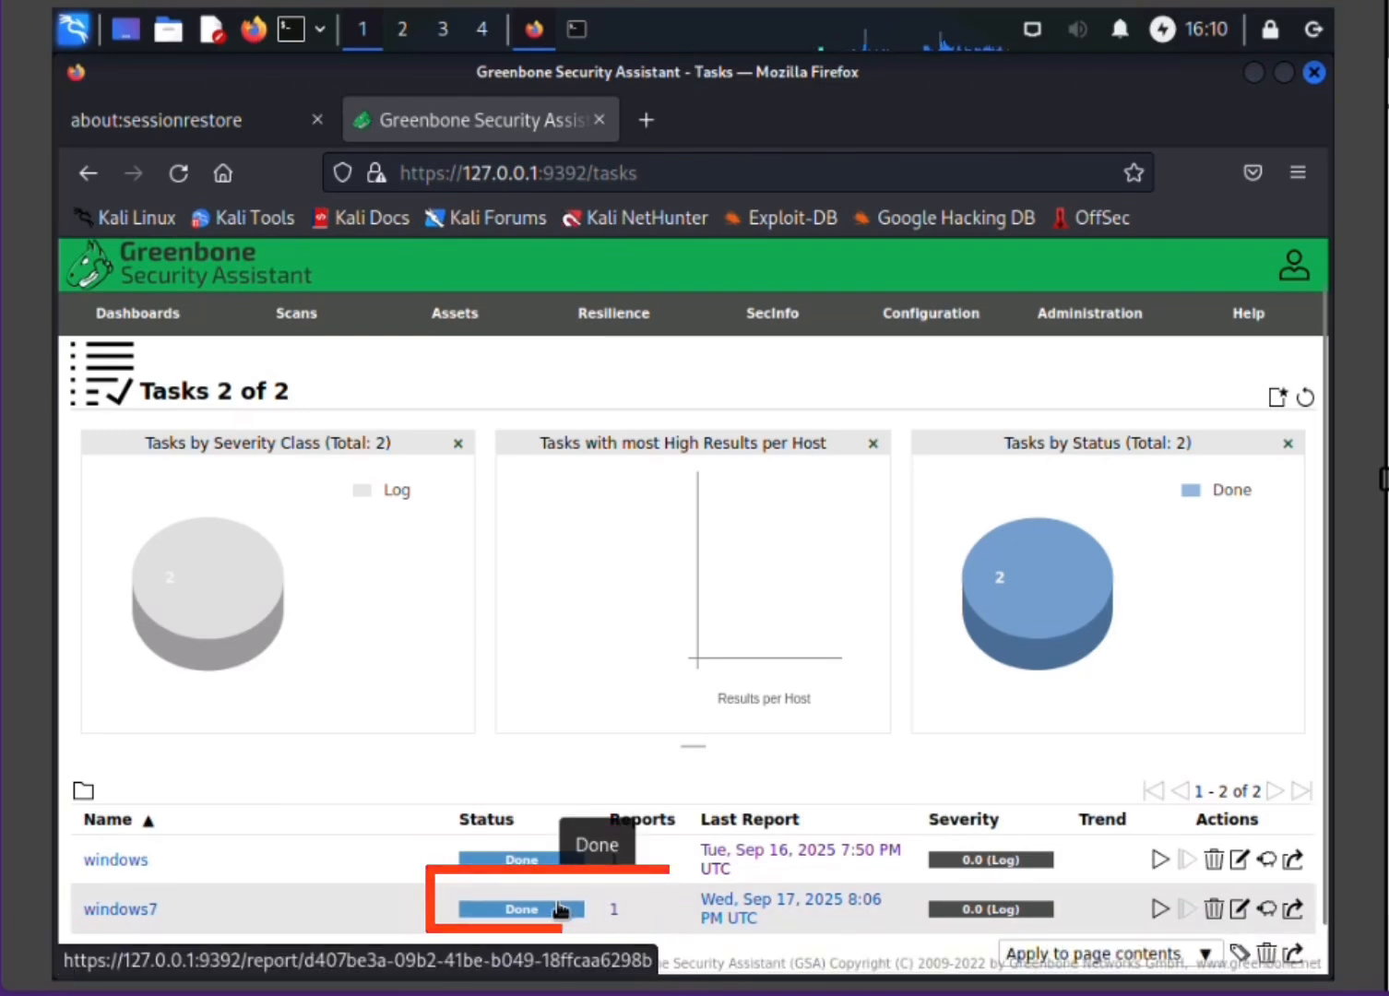
pyautogui.click(615, 912)
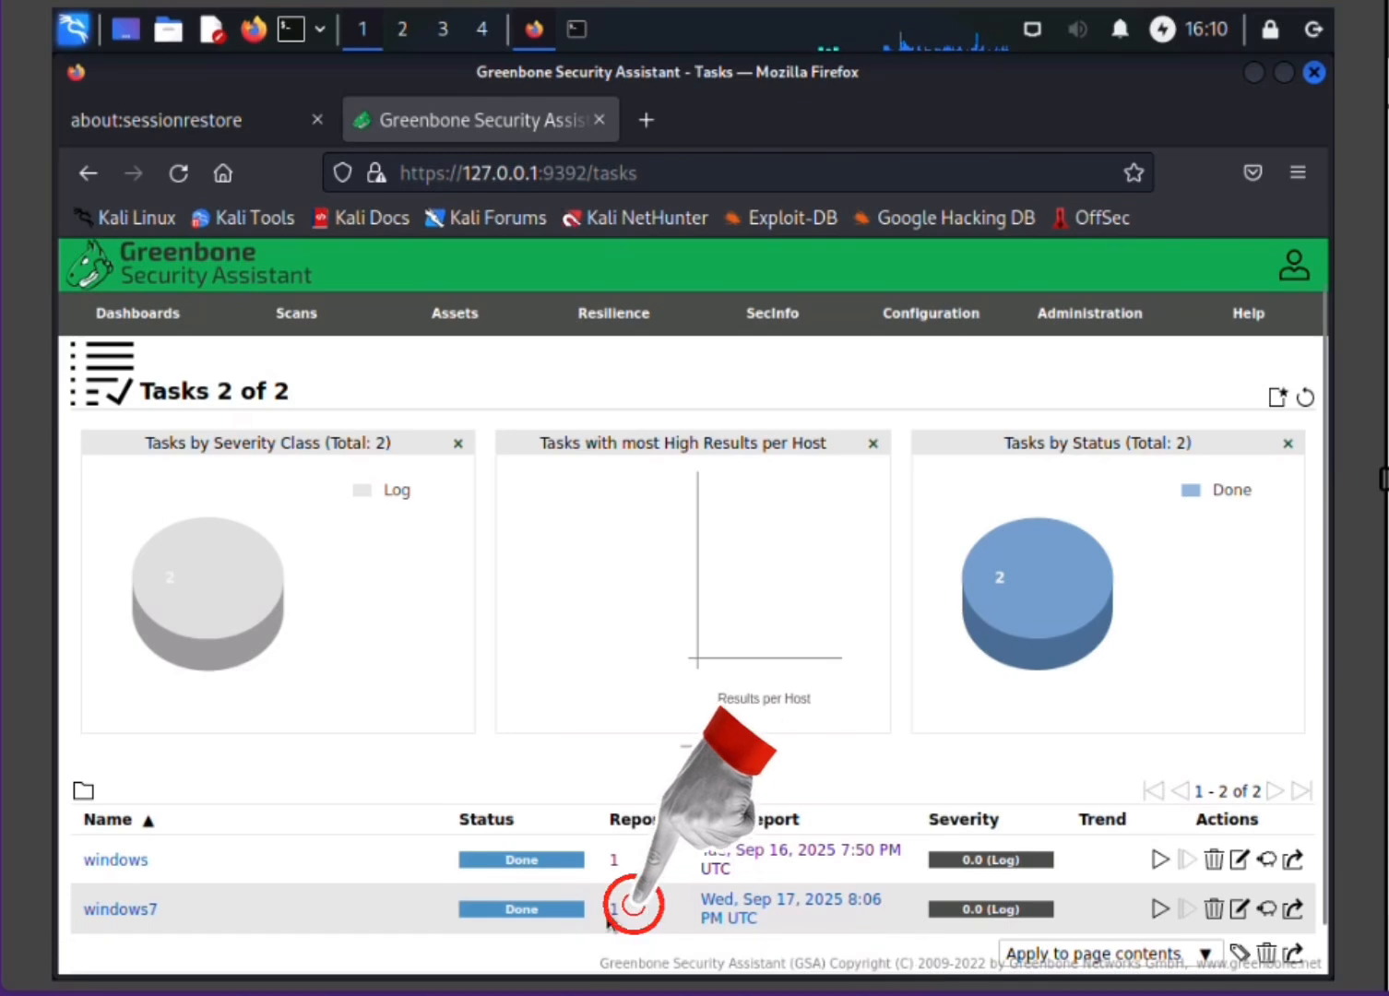
pyautogui.click(613, 911)
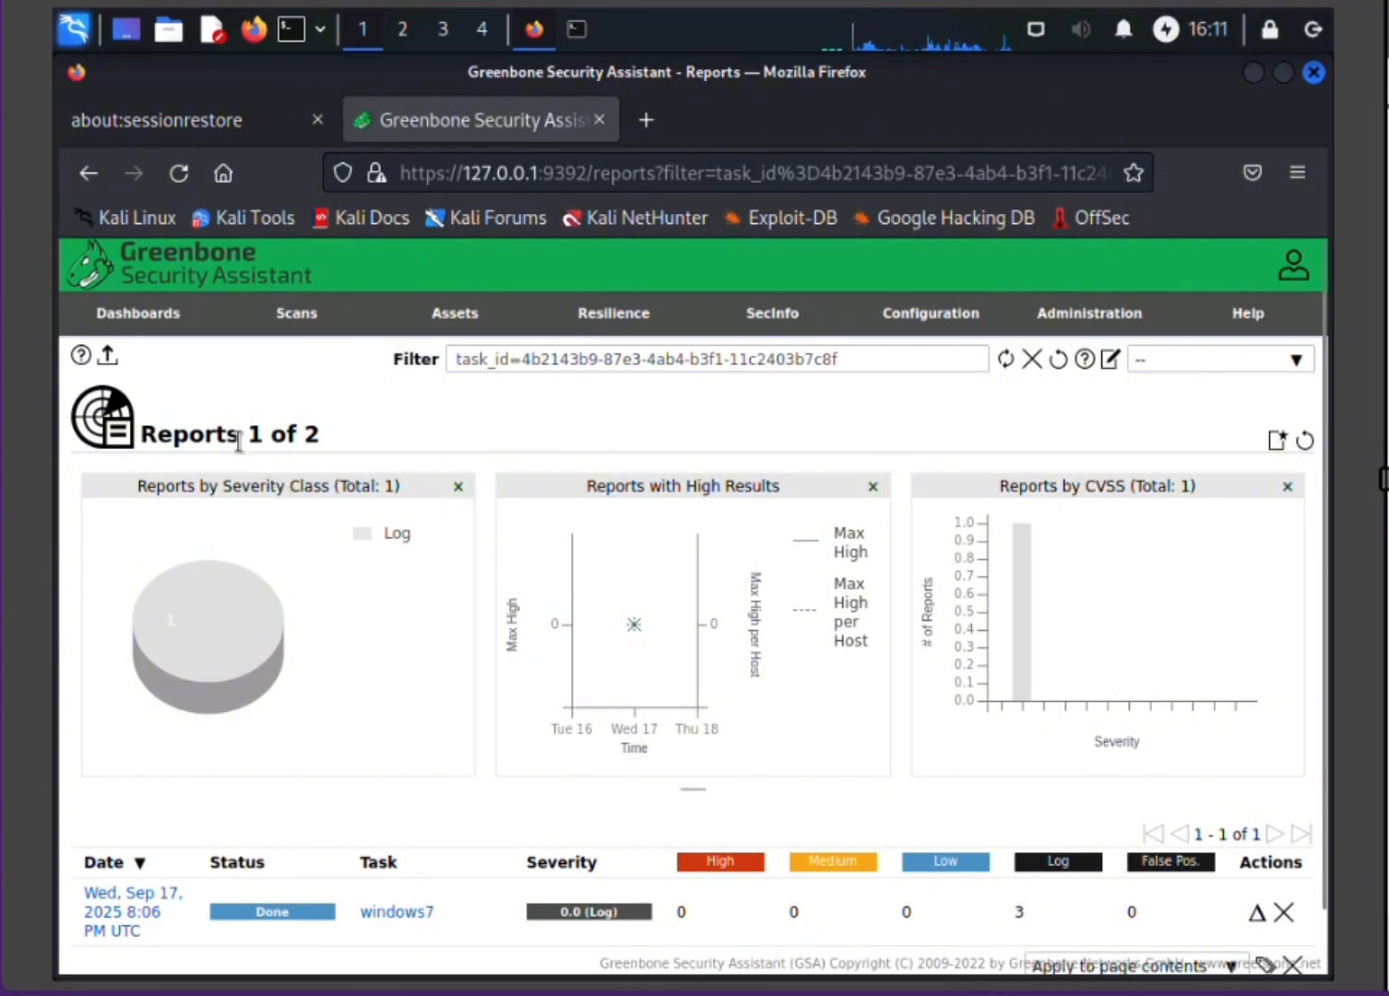
# Step: Open the windows7 task's finished scan report
pyautogui.moveTo(116, 968)
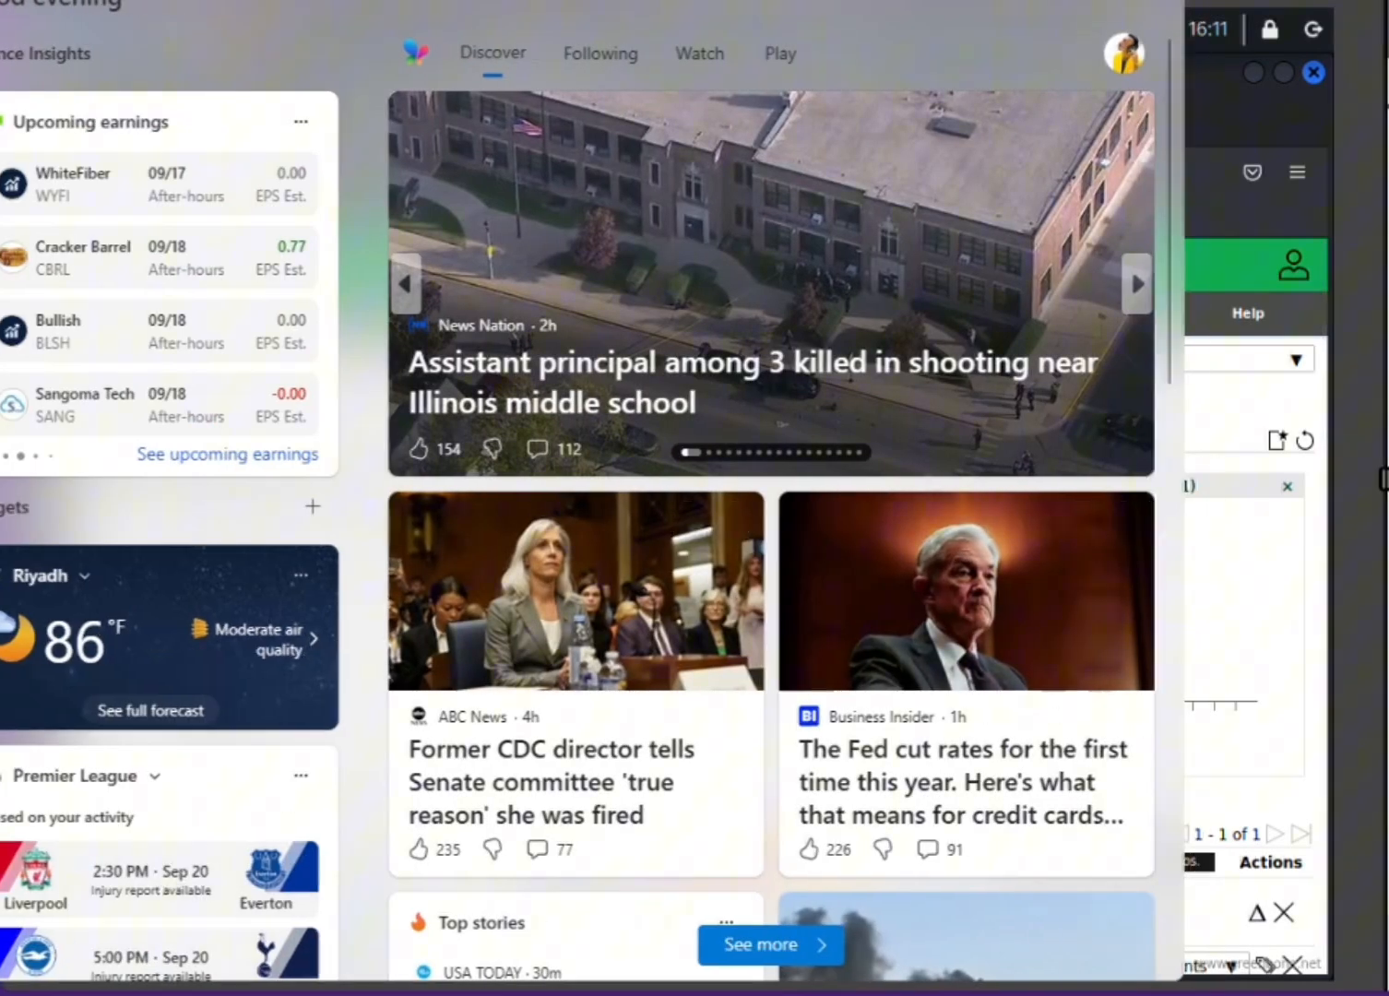
pyautogui.click(1323, 468)
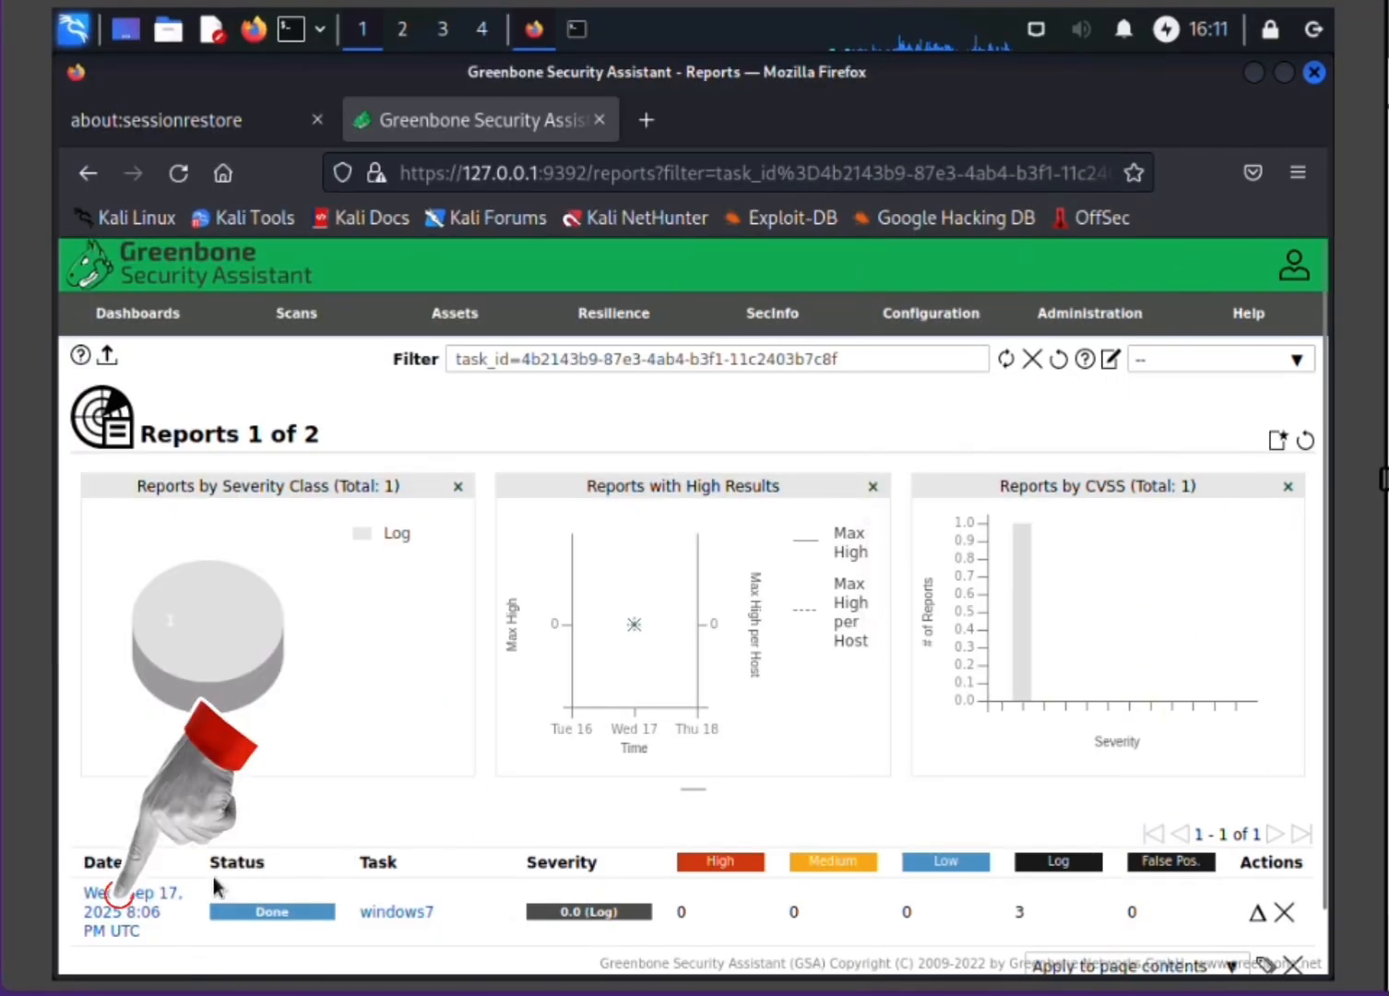
pyautogui.click(143, 893)
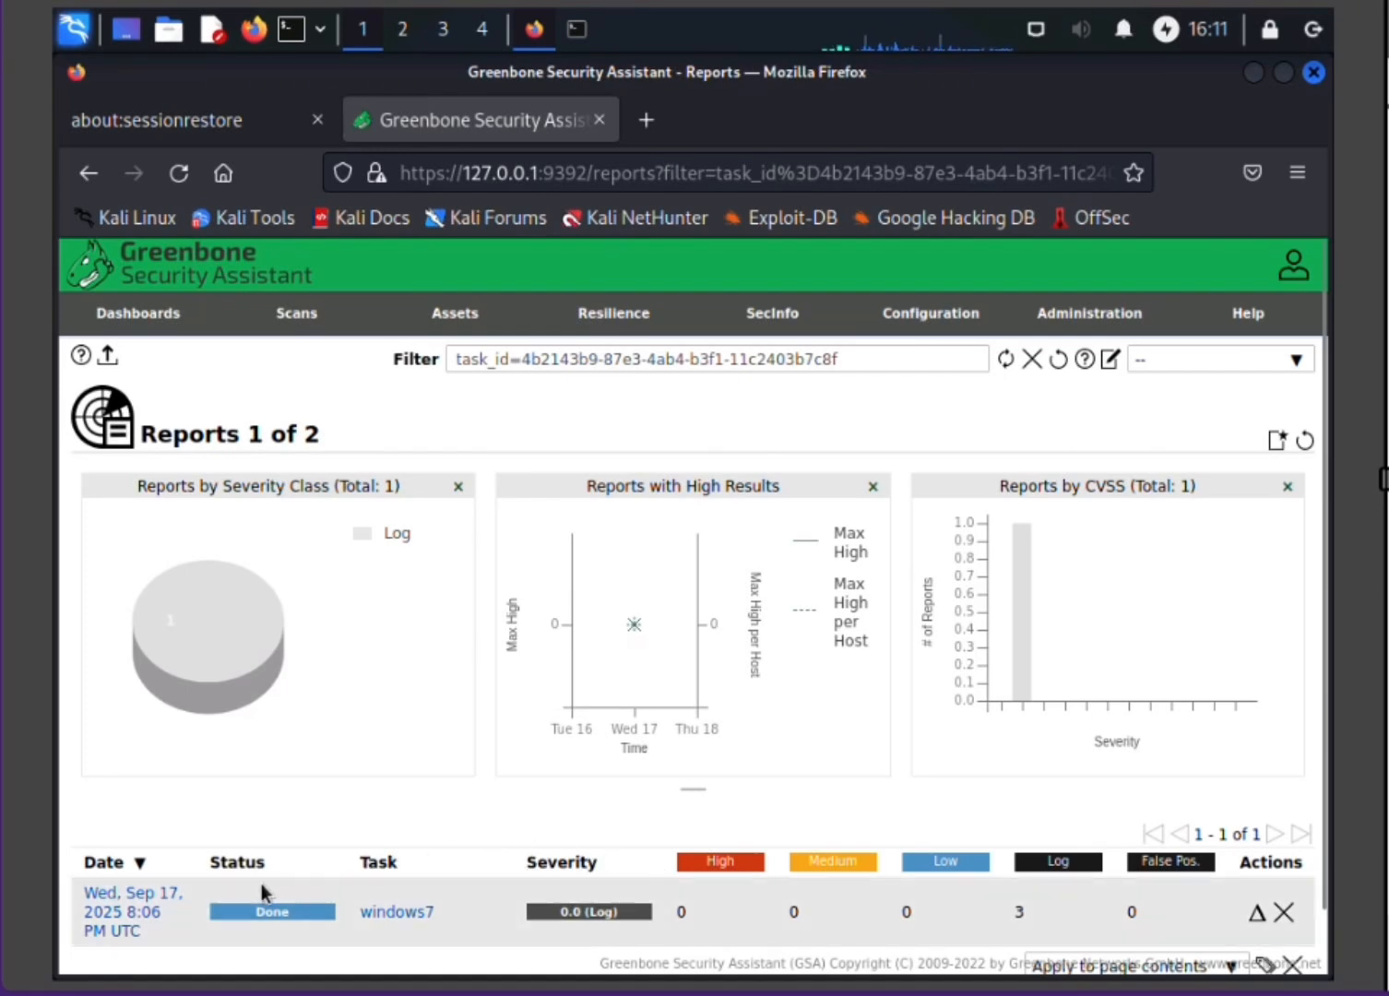
pyautogui.click(135, 911)
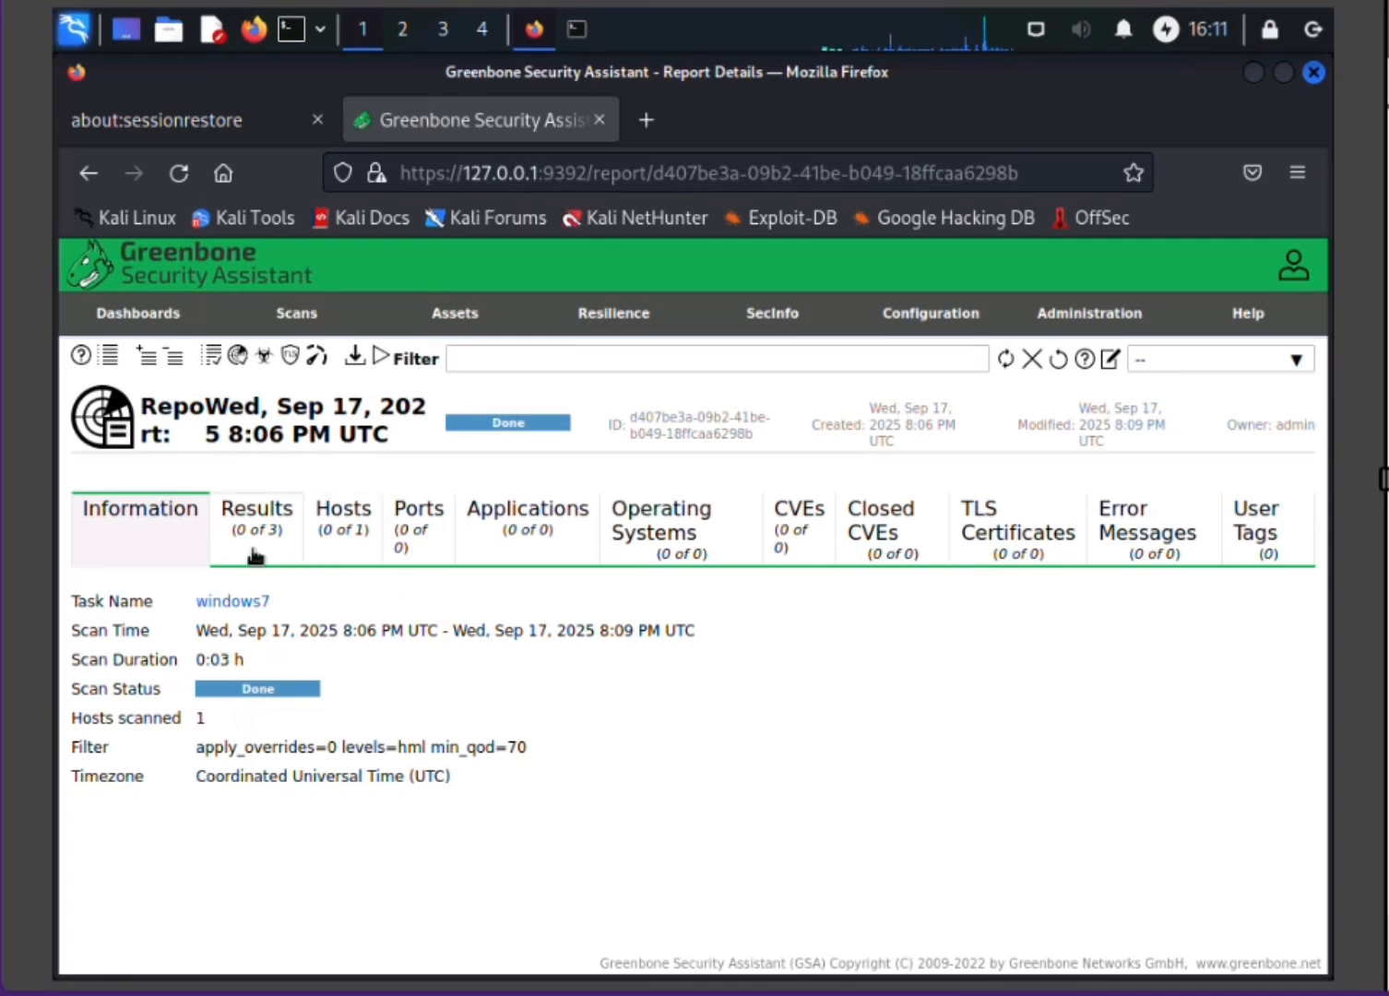
# Step: Examine each section of the scan report, from Results through Hosts, Ports, CVEs and Error Messages to User Tags
pyautogui.click(294, 533)
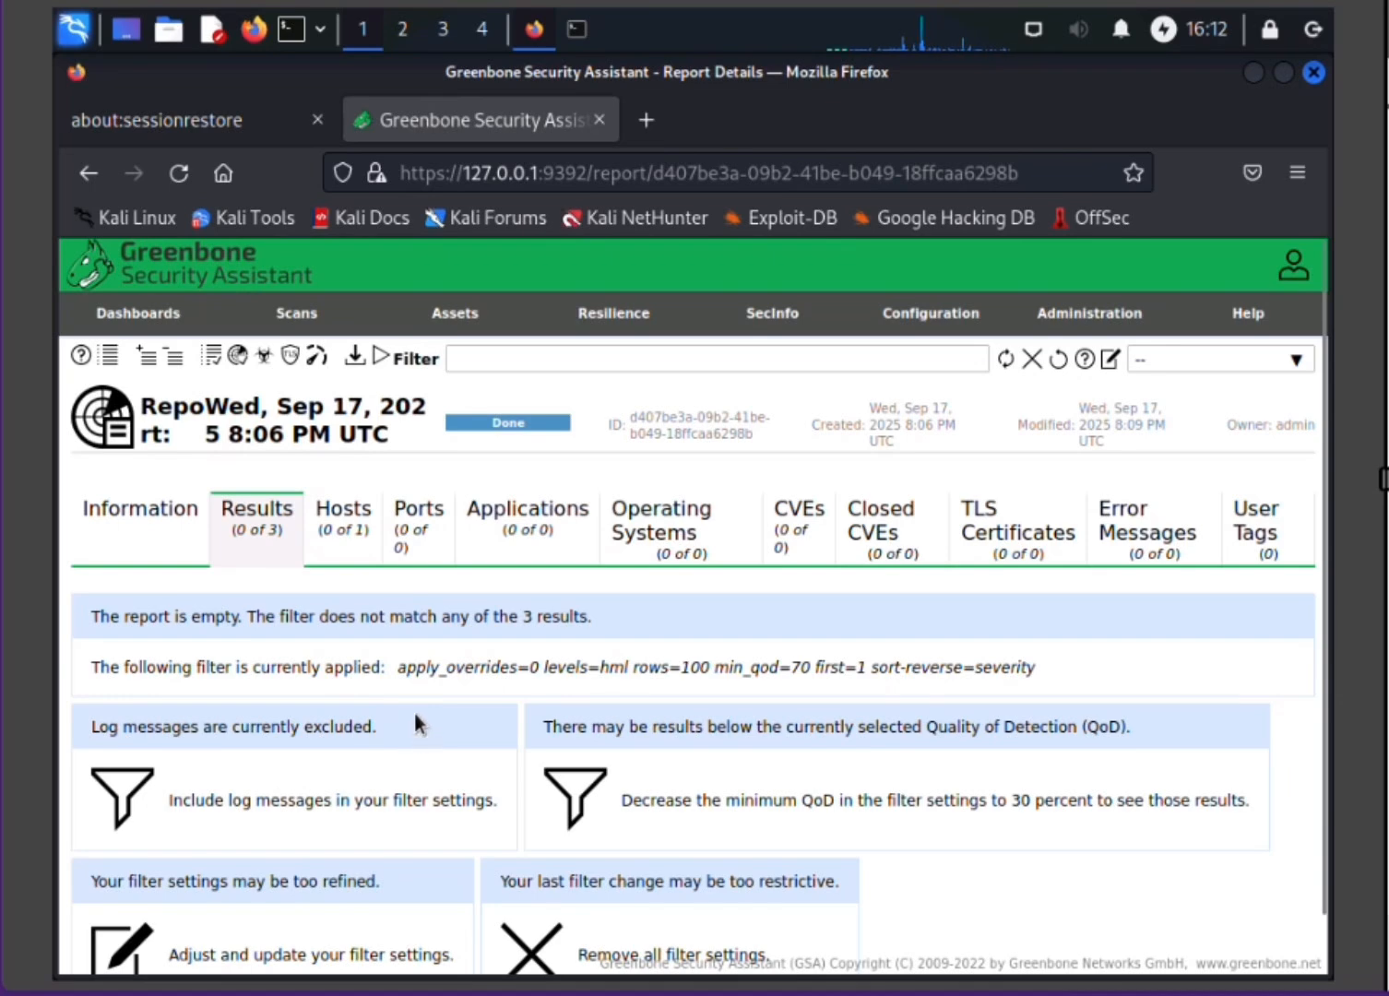
pyautogui.click(327, 535)
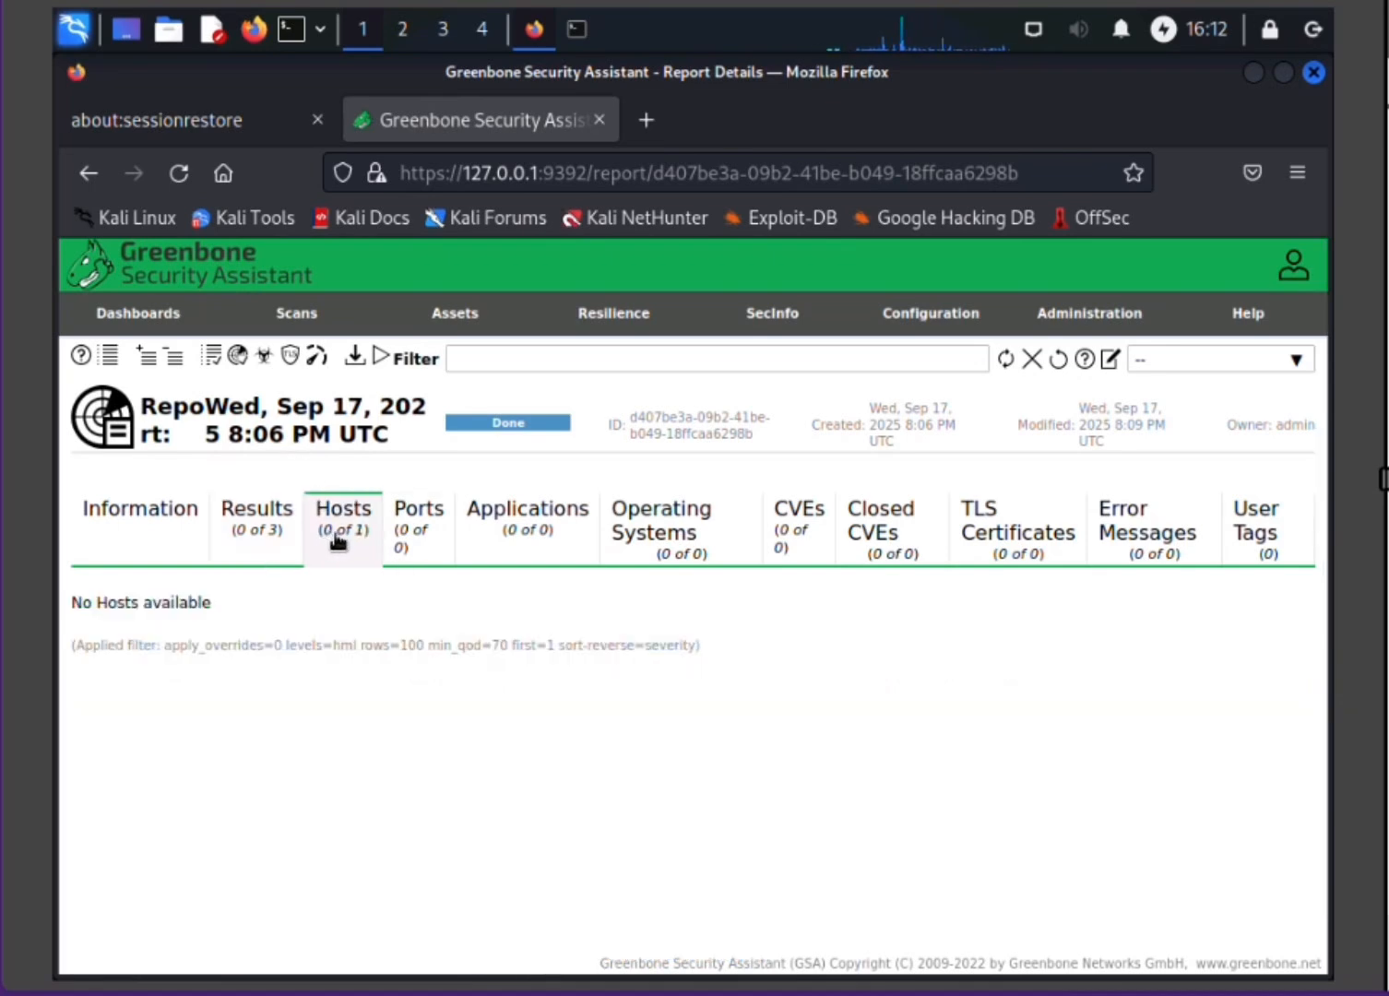
pyautogui.click(388, 540)
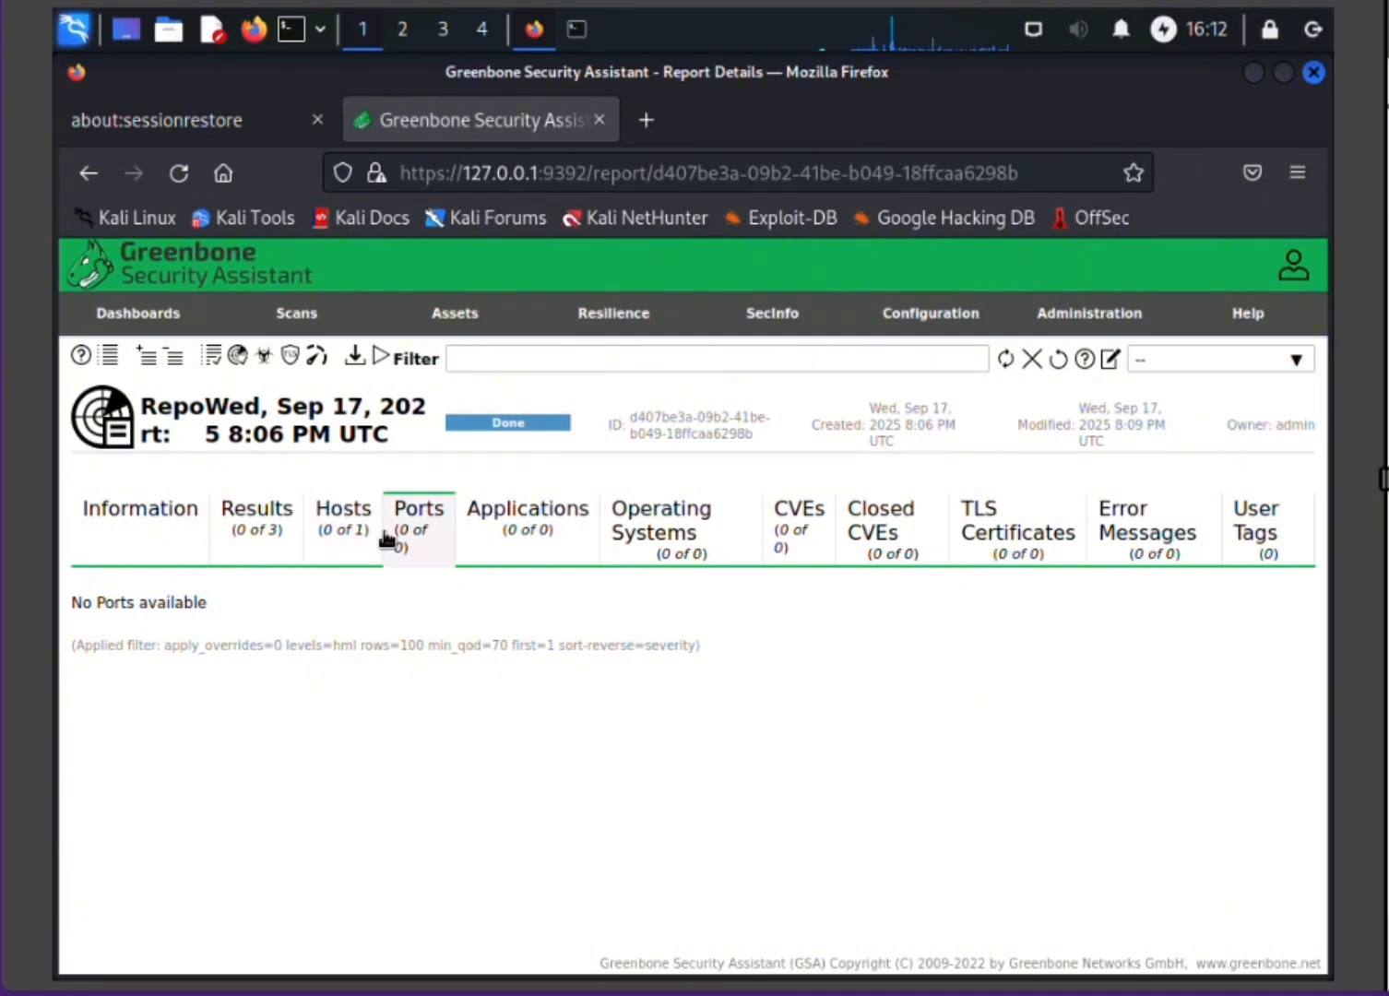
pyautogui.click(514, 541)
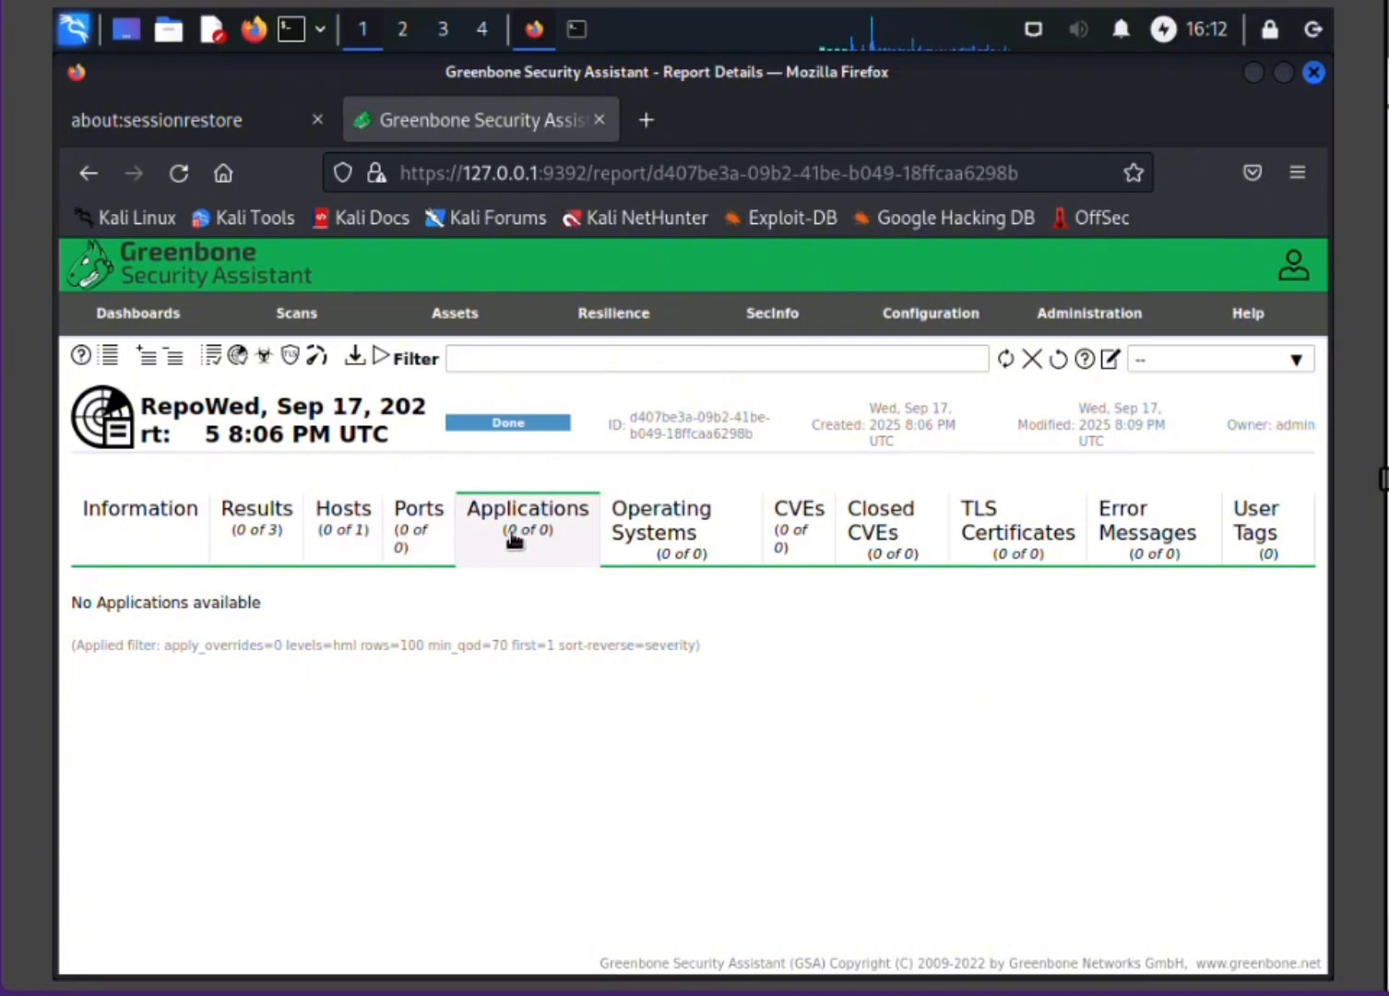
pyautogui.click(668, 535)
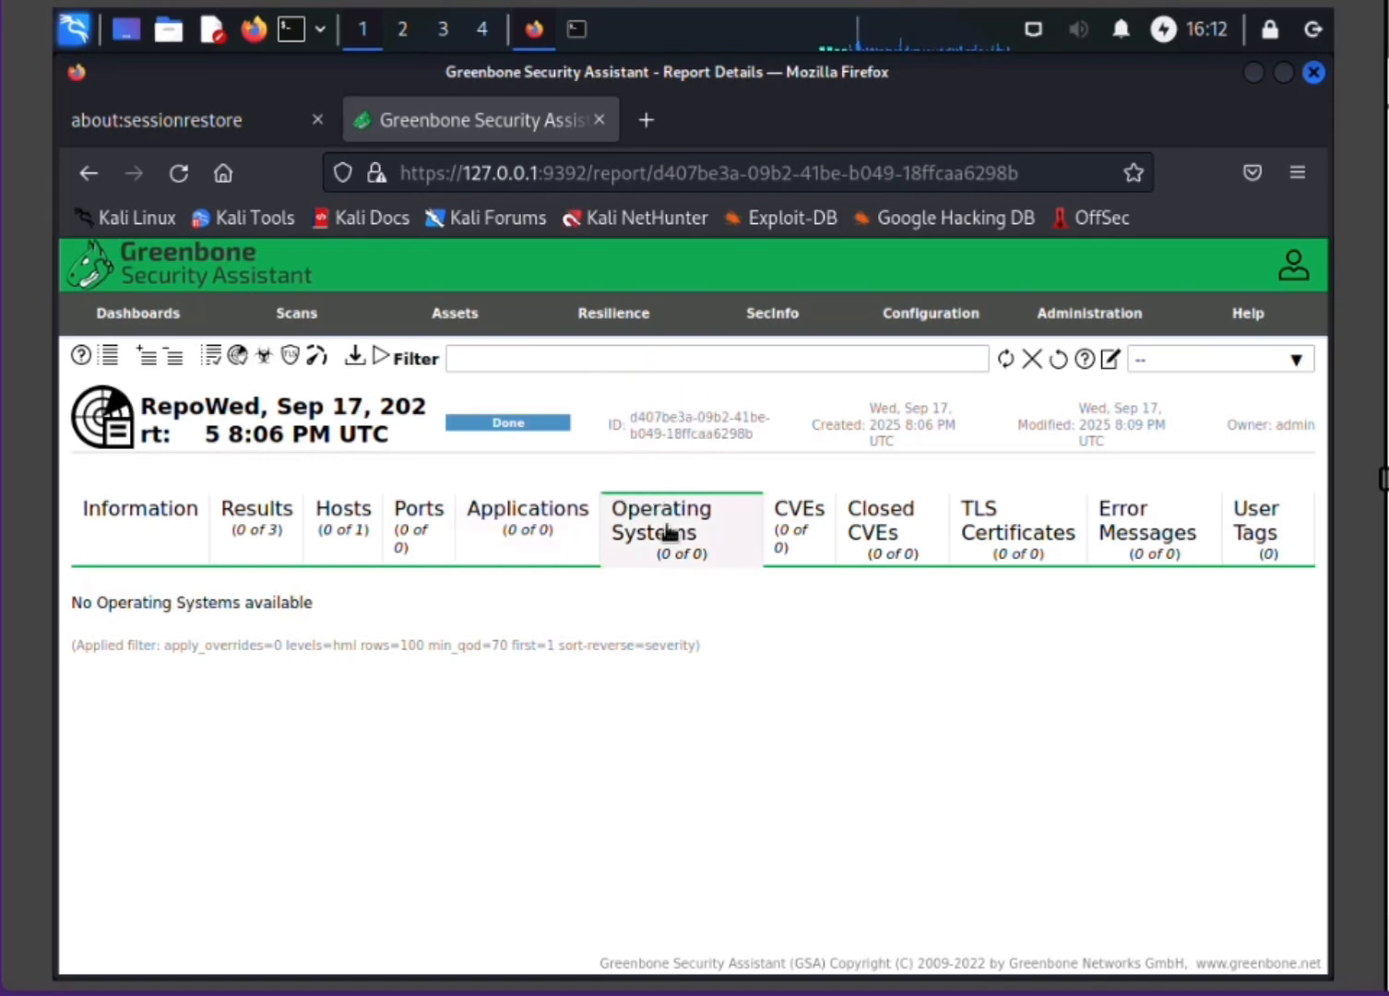
pyautogui.click(806, 526)
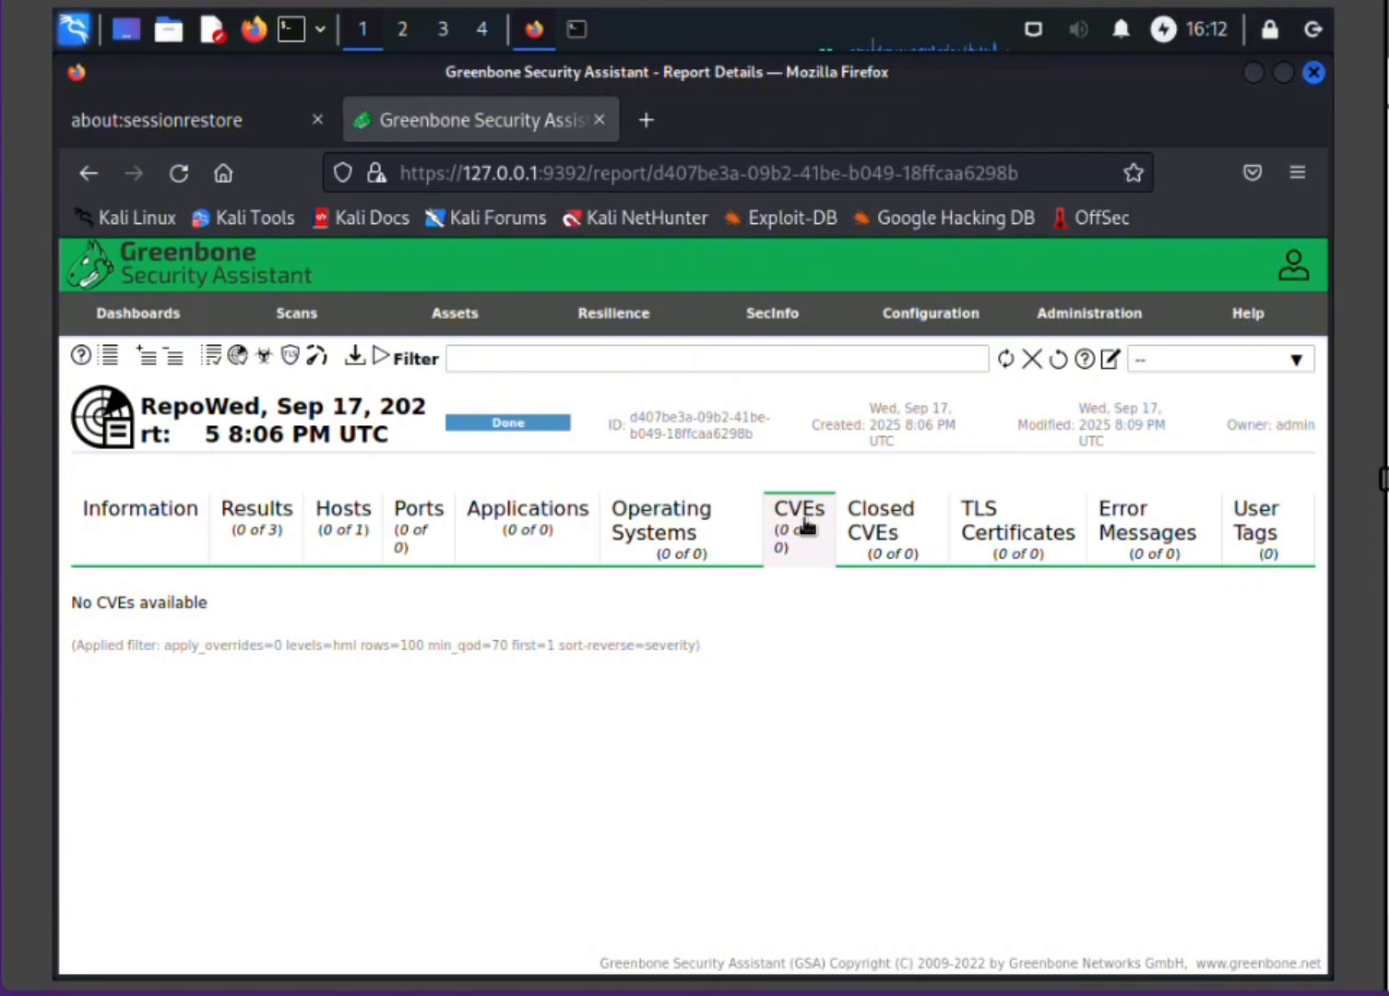
pyautogui.click(876, 536)
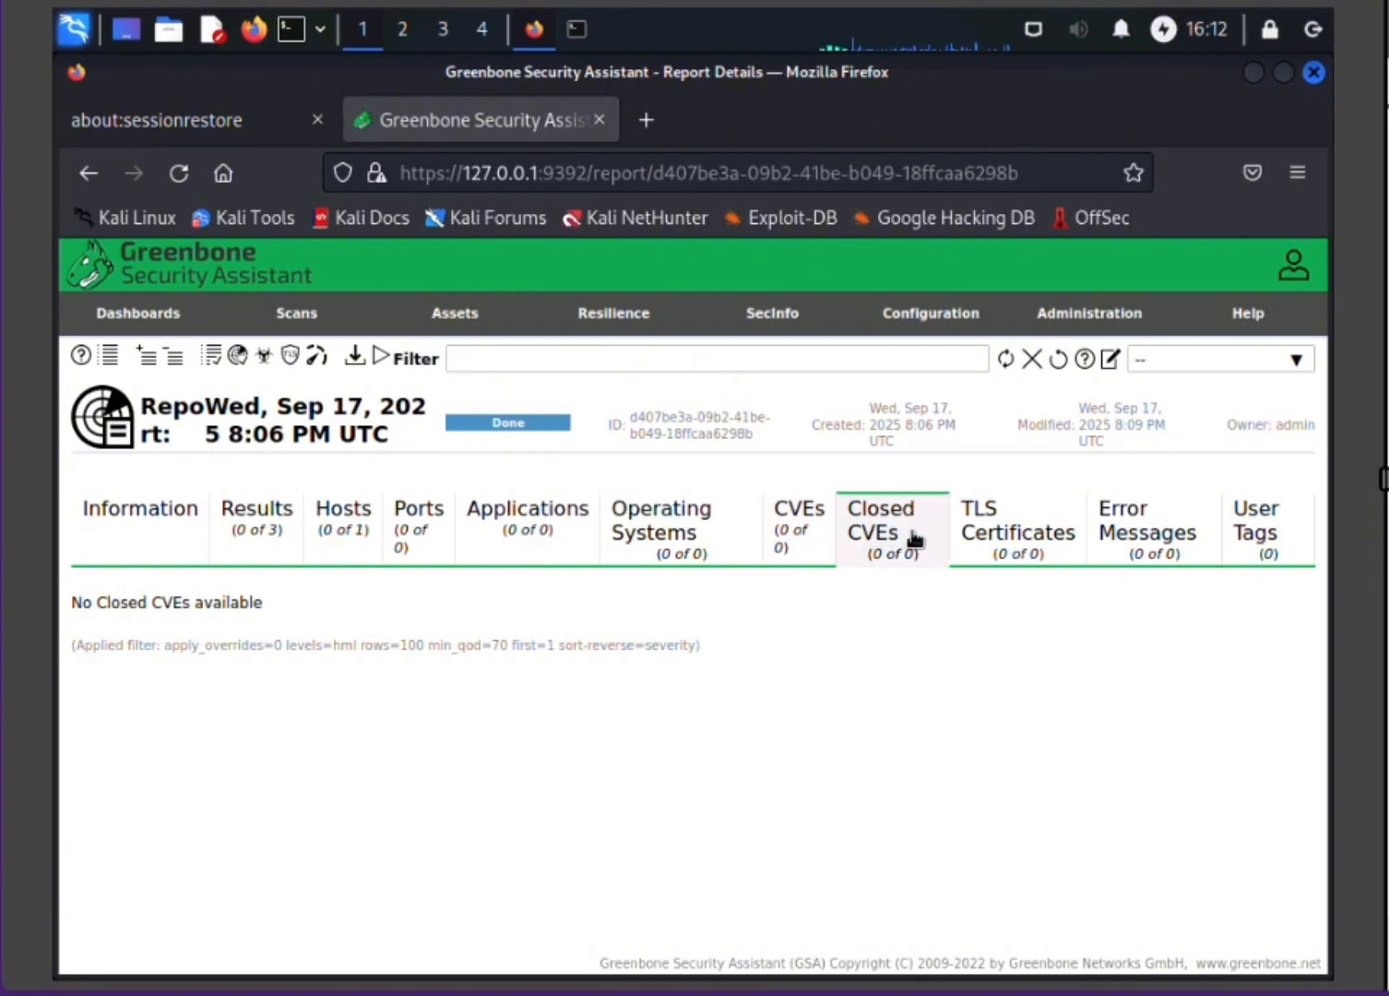
pyautogui.click(1018, 521)
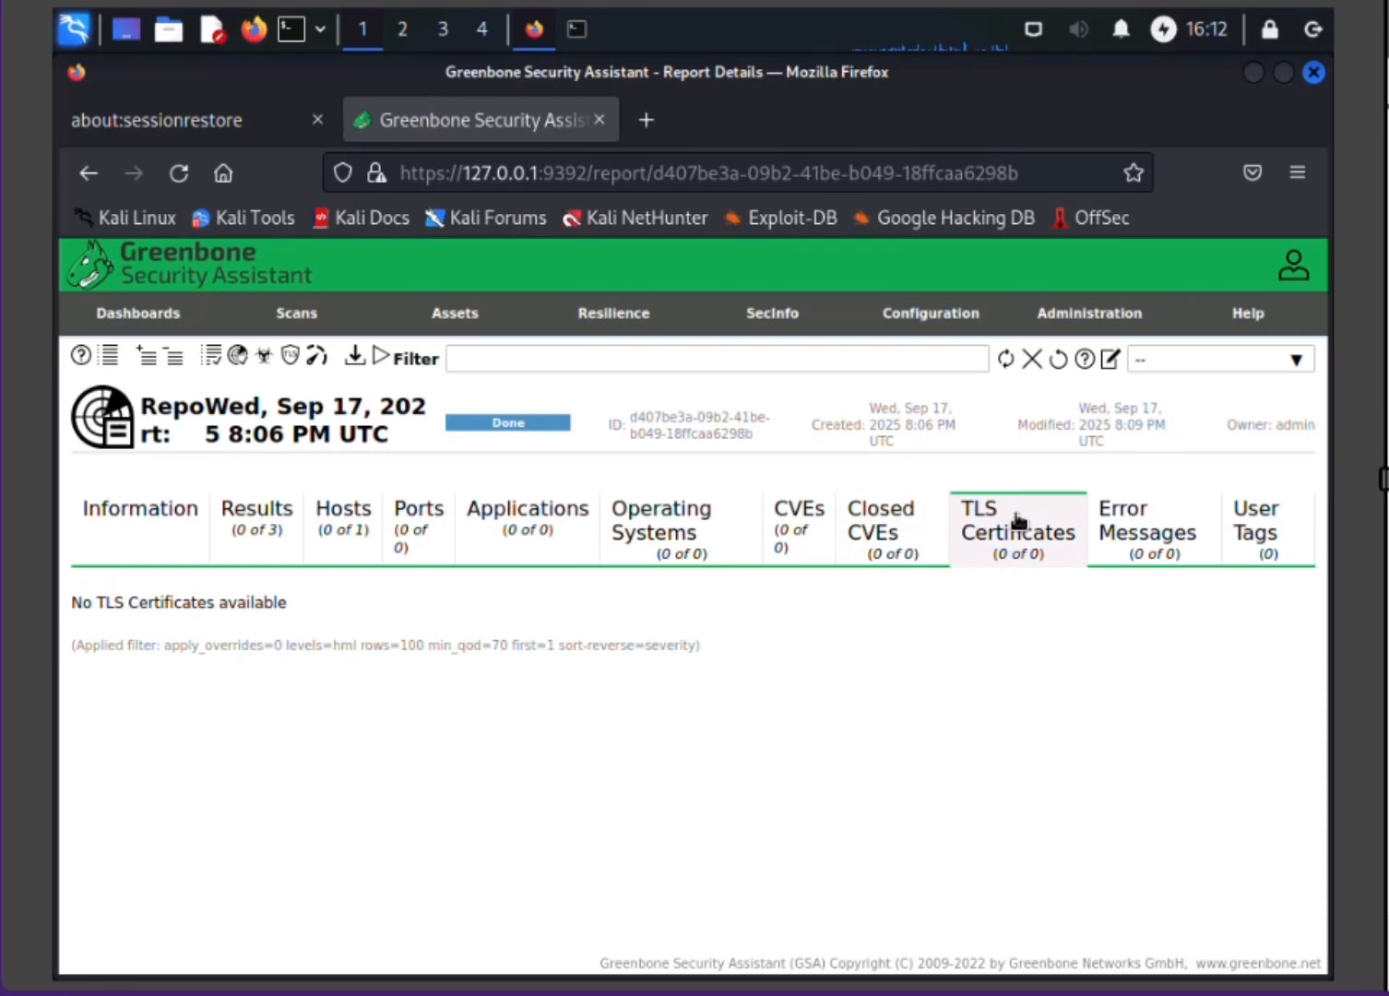
pyautogui.click(1112, 554)
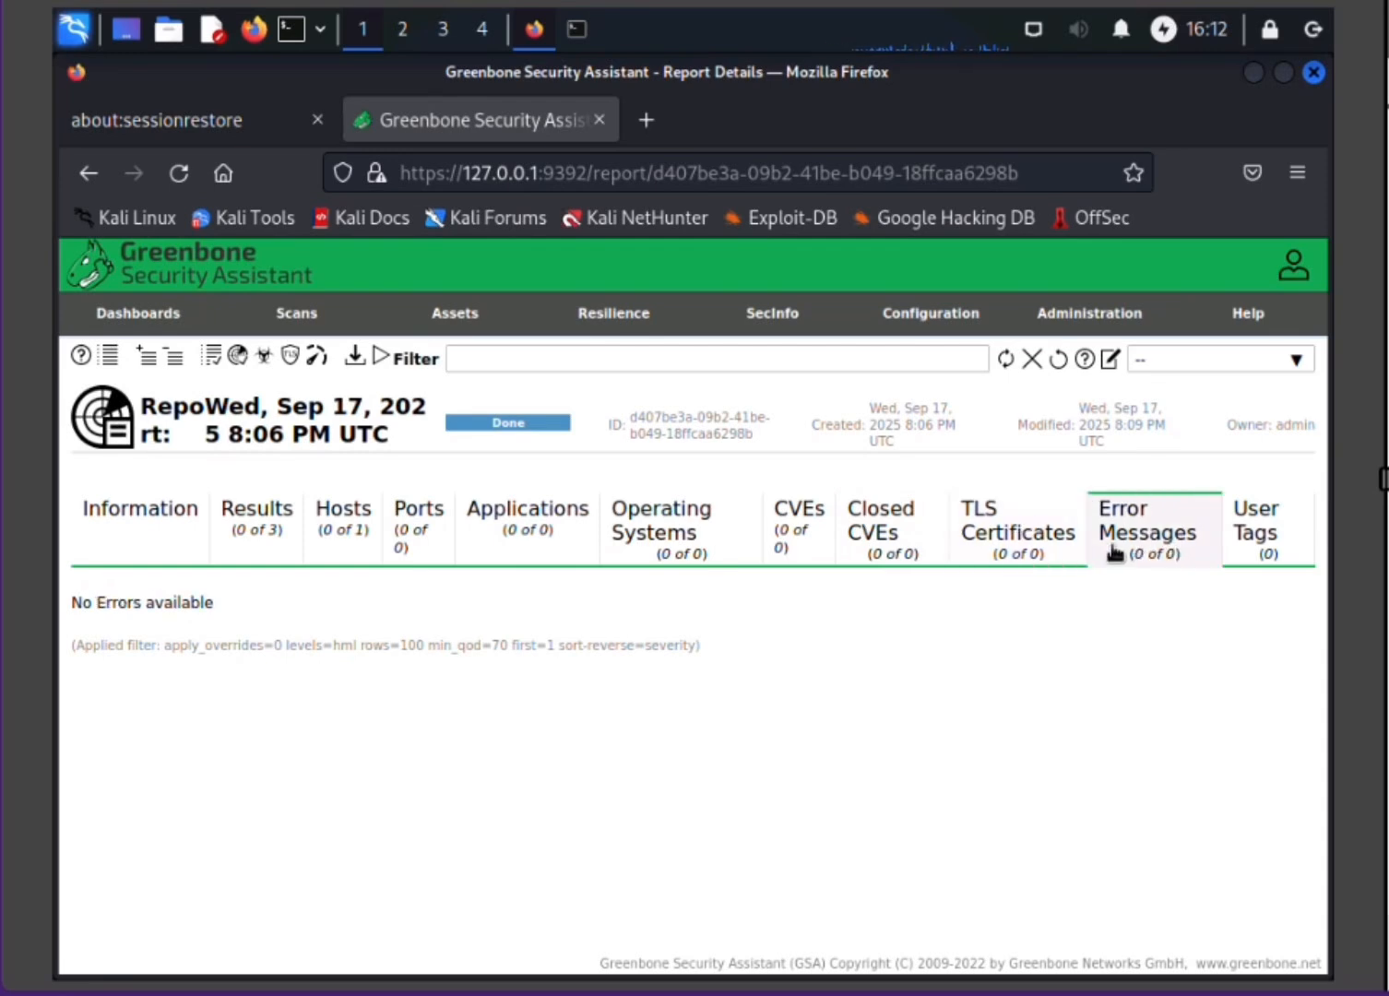
pyautogui.click(1274, 522)
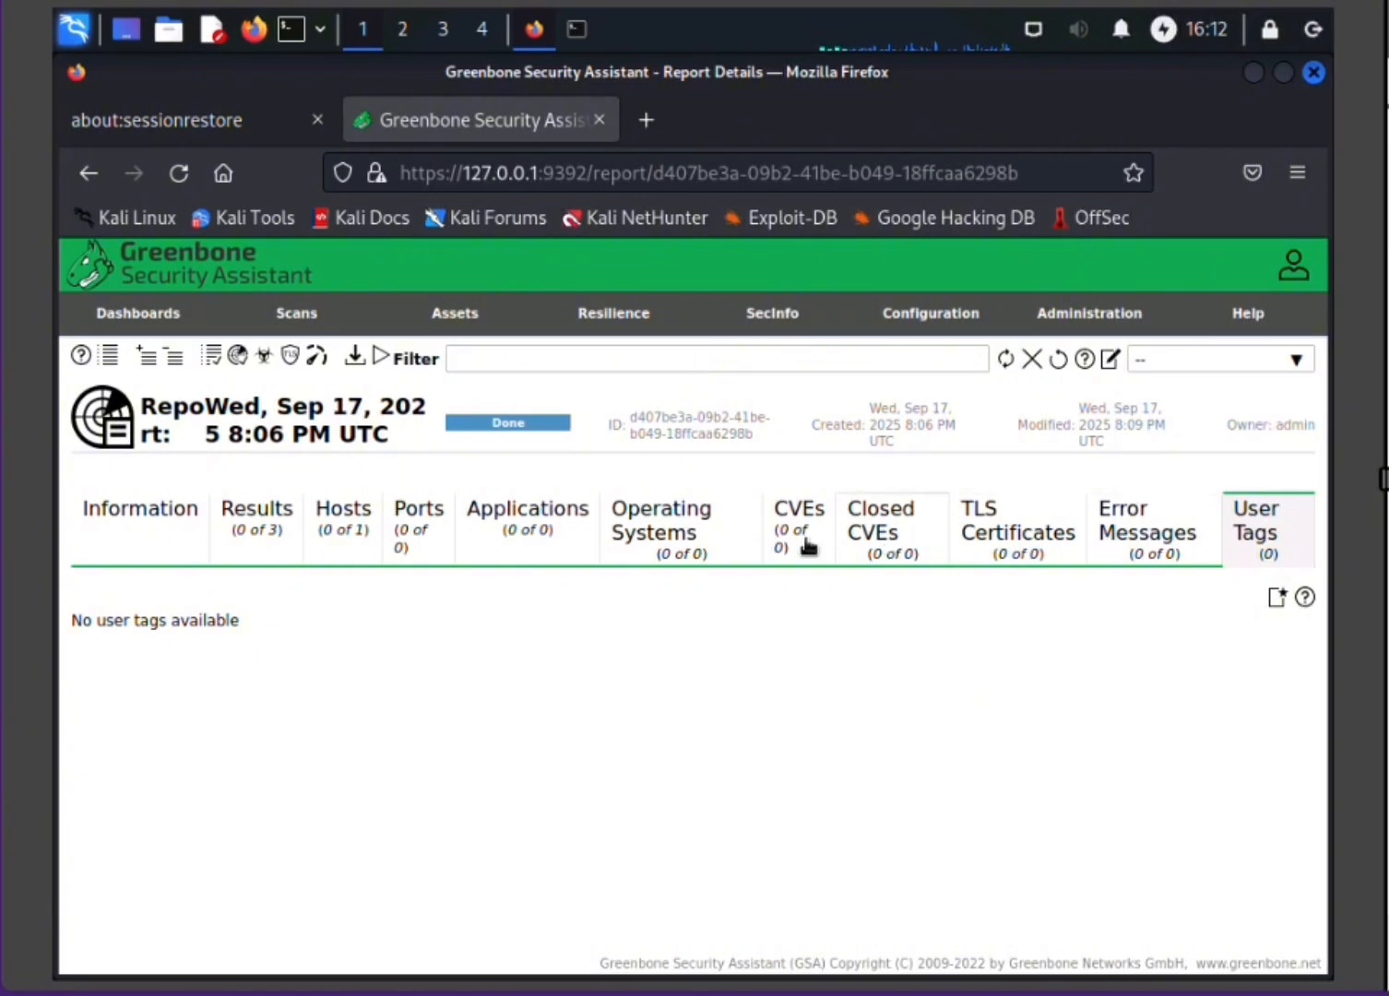
# Step: Include log messages in the report's results filter and return to the report information
pyautogui.click(239, 503)
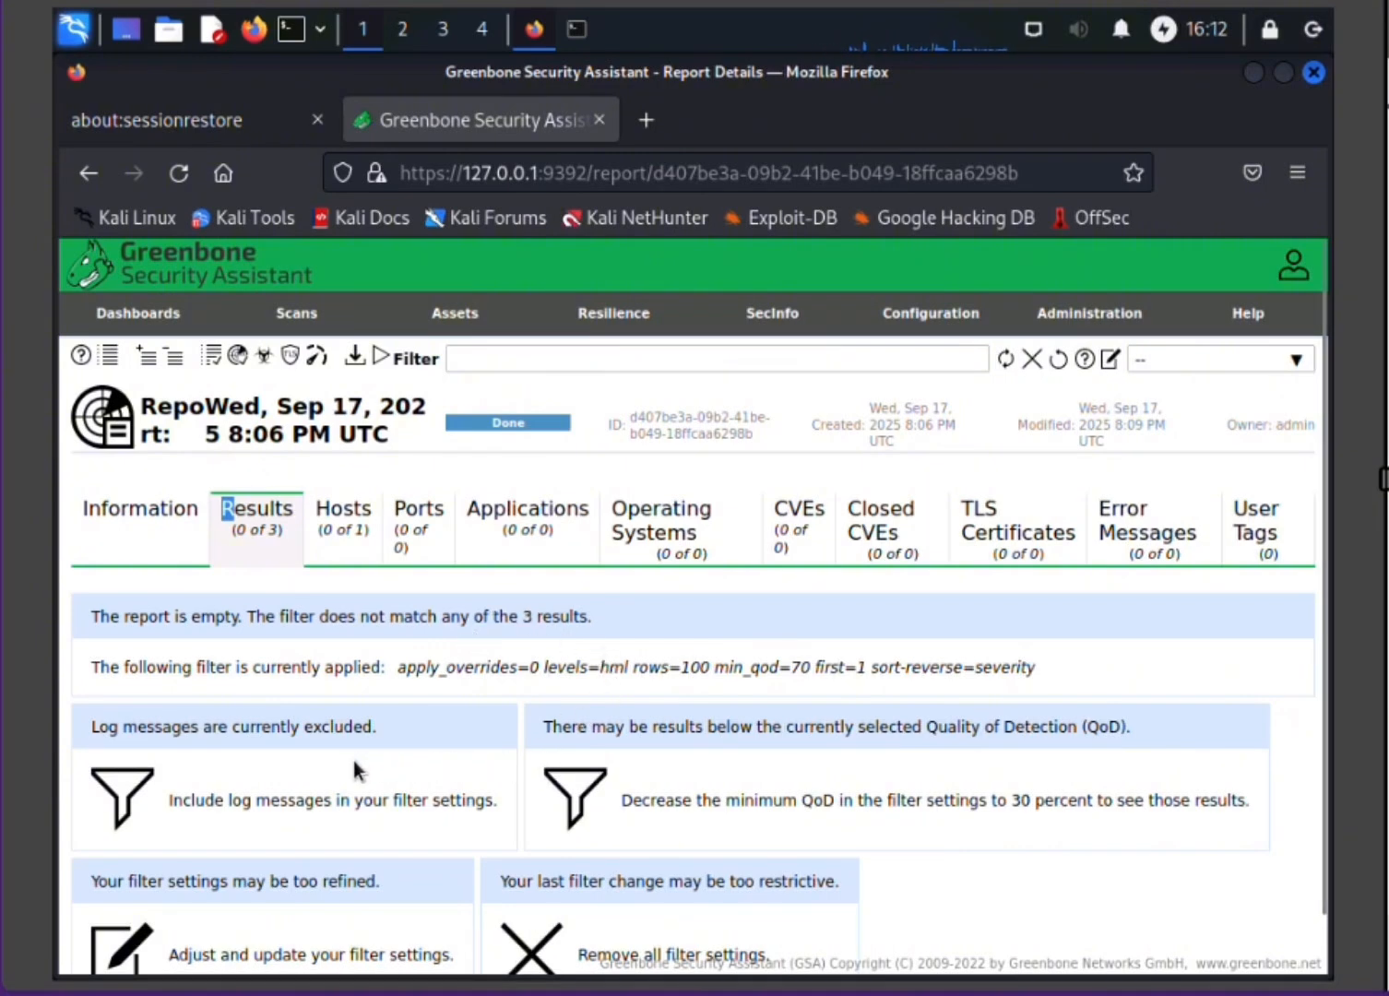
pyautogui.click(411, 803)
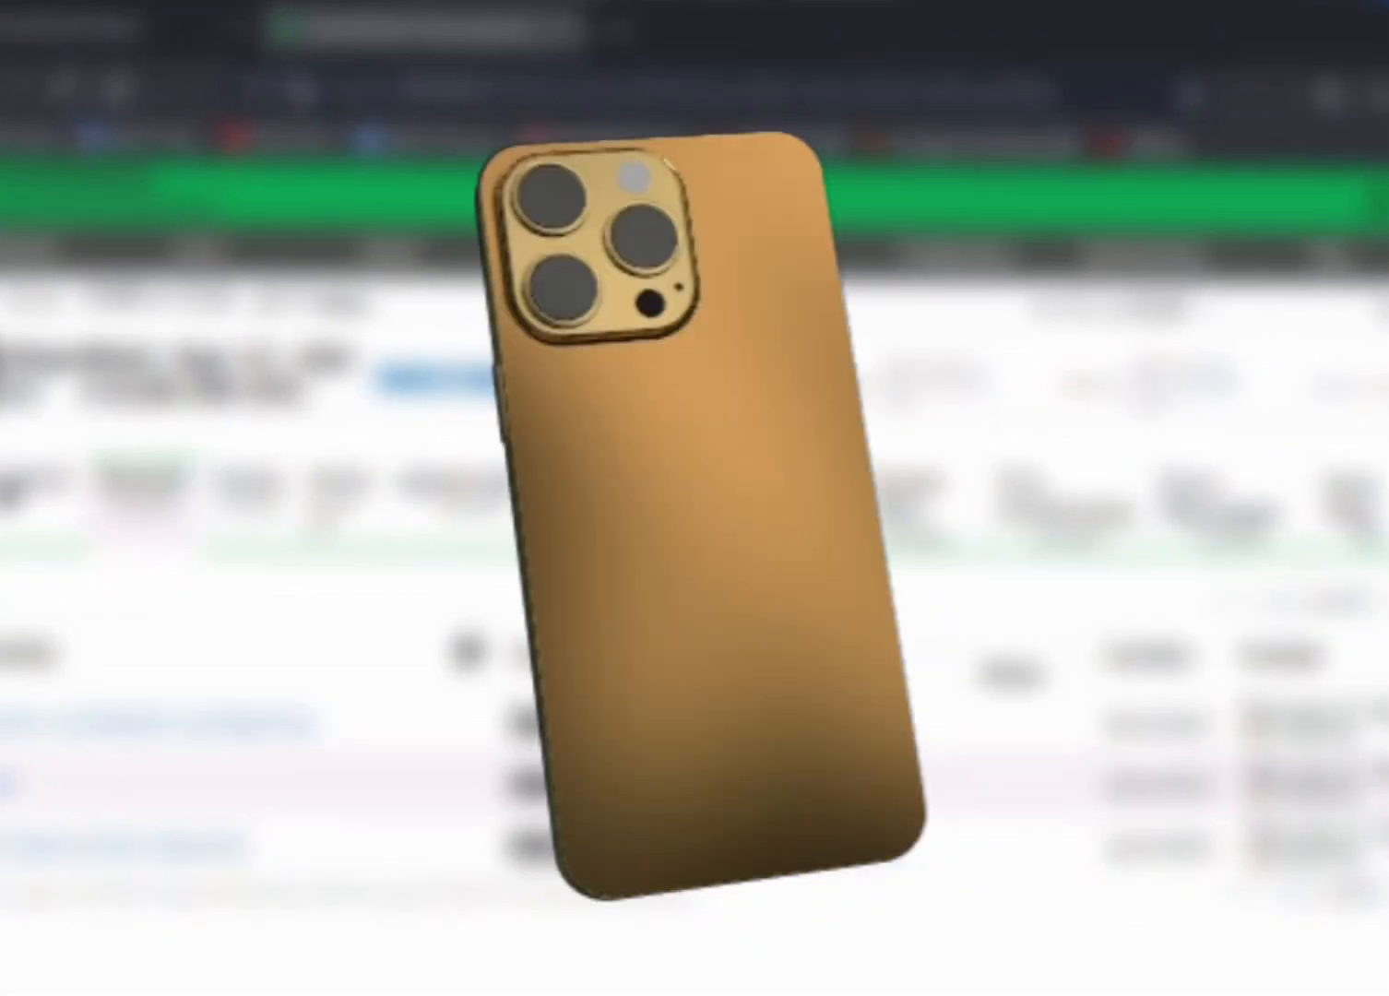
pyautogui.click(147, 521)
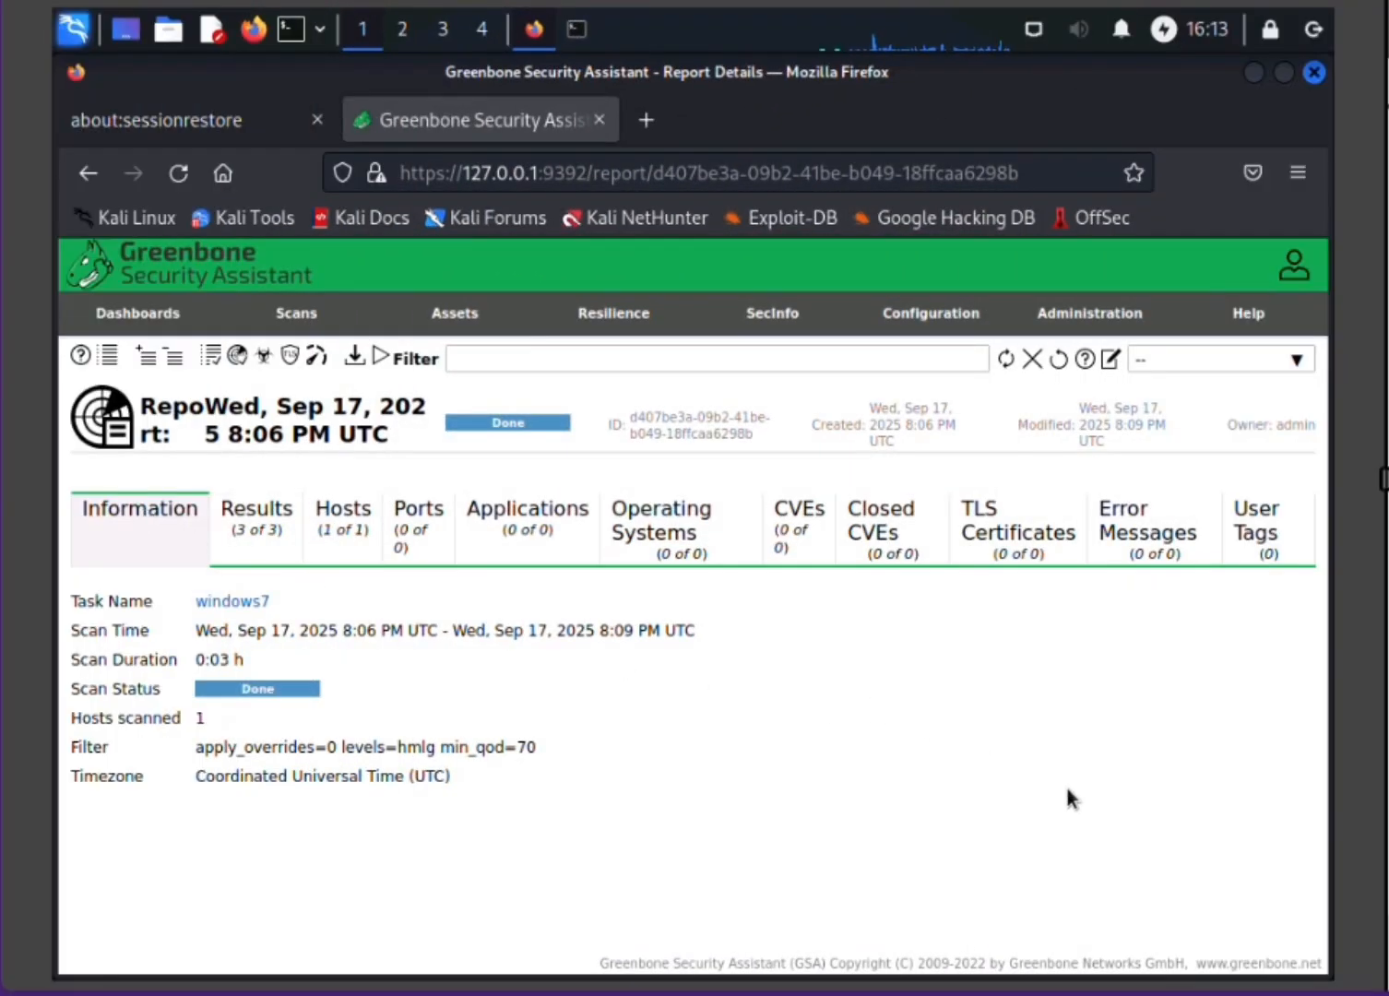